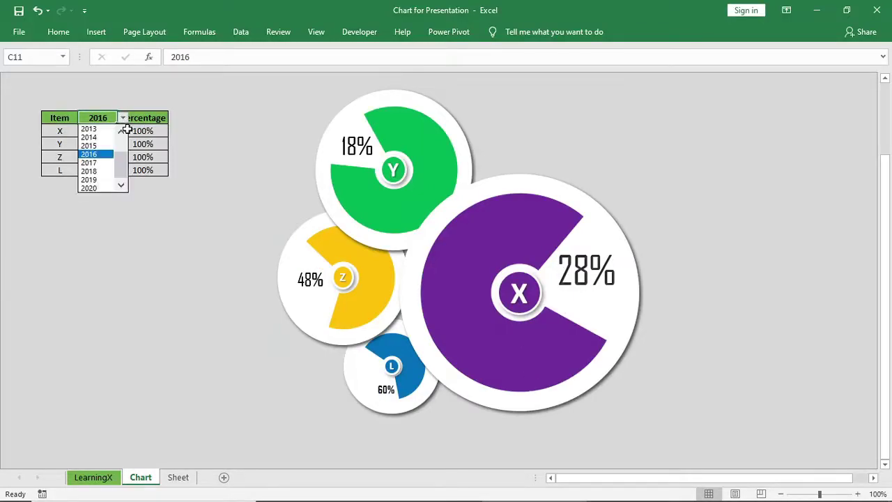
Switch the year in cell C11 between several years, including 2015 and 2020, to preview the finished chart
{"action": "left_click", "coordinate": [89, 187]}
{"action": "left_click", "coordinate": [123, 118]}
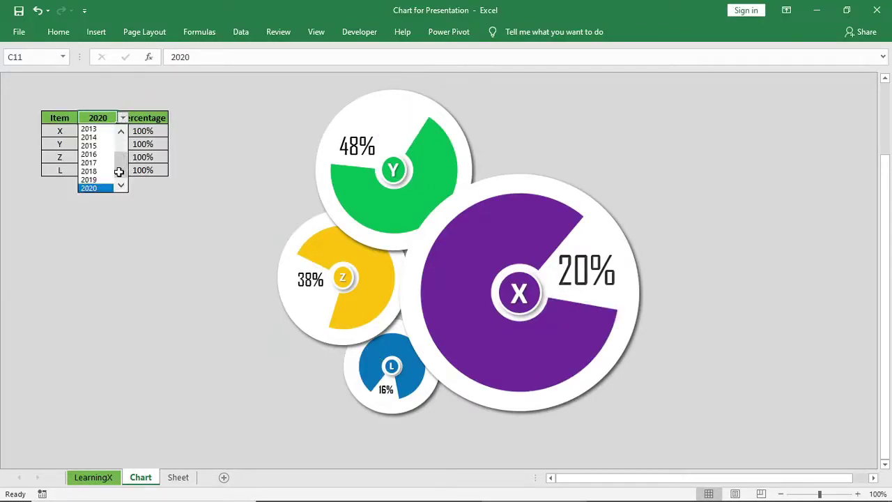
{"action": "scroll", "coordinate": [115, 167], "scroll_direction": "up", "scroll_amount": 3}
{"action": "left_click", "coordinate": [88, 129]}
{"action": "left_click", "coordinate": [122, 118]}
{"action": "left_click", "coordinate": [90, 172]}
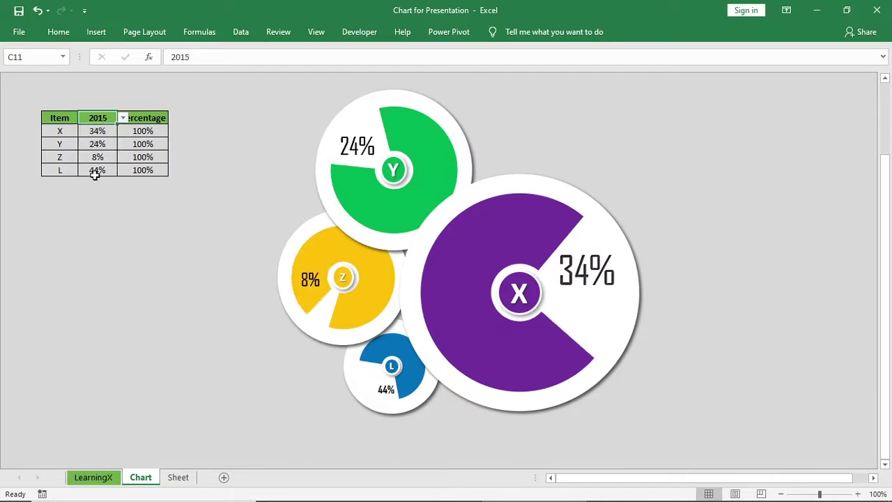
{"action": "scroll", "coordinate": [152, 254], "scroll_direction": "up", "scroll_amount": 3}
{"action": "left_click", "coordinate": [123, 212]}
{"action": "left_click", "coordinate": [95, 282]}
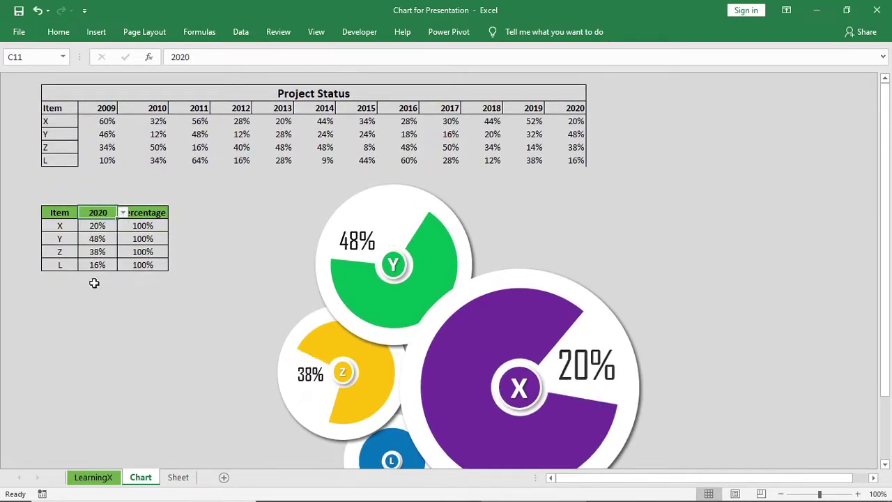
{"action": "scroll", "coordinate": [150, 216], "scroll_direction": "down", "scroll_amount": 1}
{"action": "left_click", "coordinate": [123, 171]}
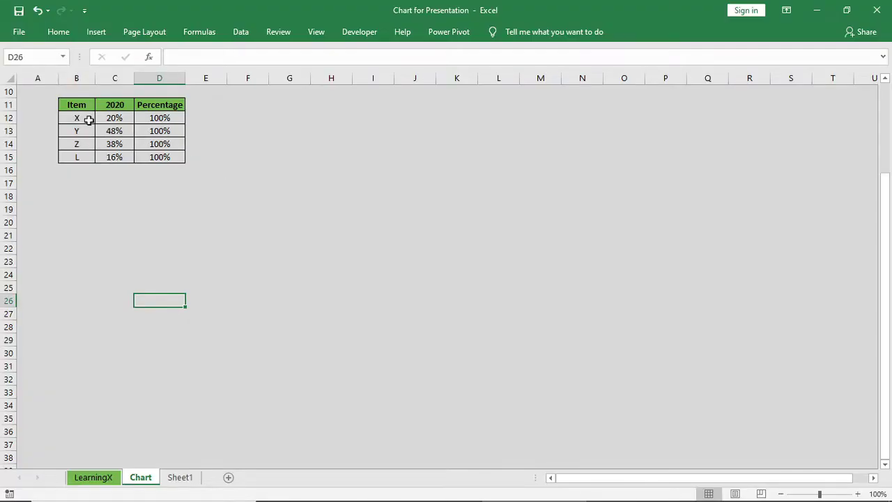
Insert a doughnut chart from the item X row, B12:D12
{"action": "left_click_drag", "start_coordinate": [70, 119], "coordinate": [139, 118]}
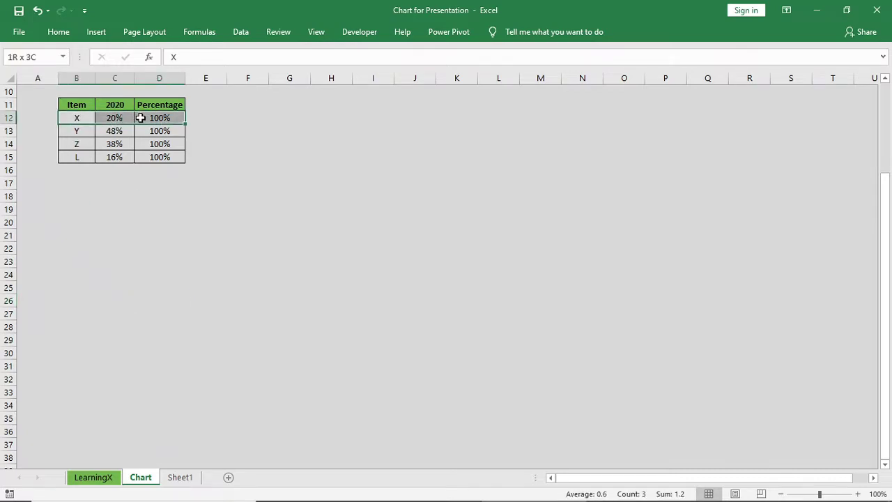
{"action": "left_click", "coordinate": [96, 32]}
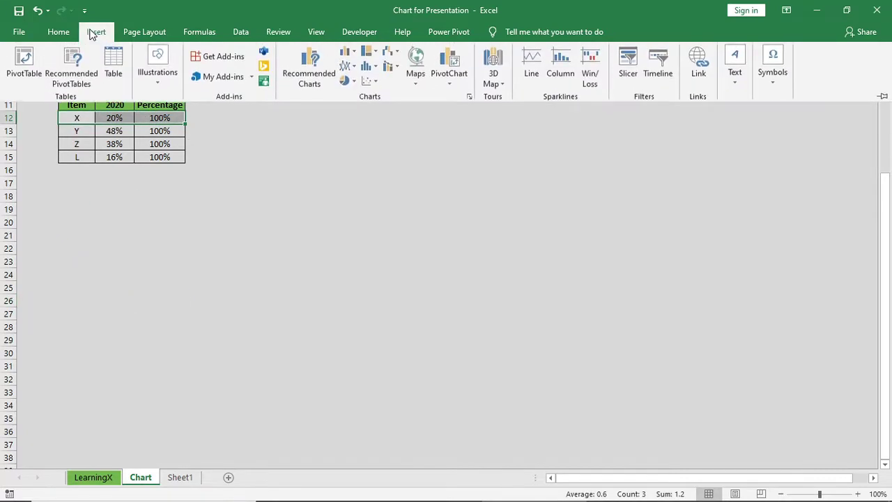
{"action": "left_click", "coordinate": [351, 84]}
{"action": "left_click", "coordinate": [363, 225]}
Delete the title and the legend from the doughnut chart
{"action": "left_click", "coordinate": [446, 197]}
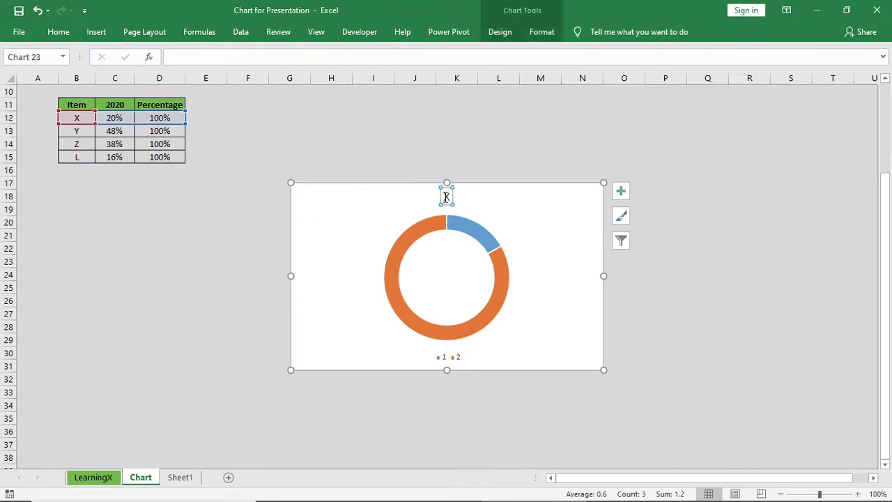
{"action": "key", "text": "Delete"}
{"action": "left_click", "coordinate": [441, 357]}
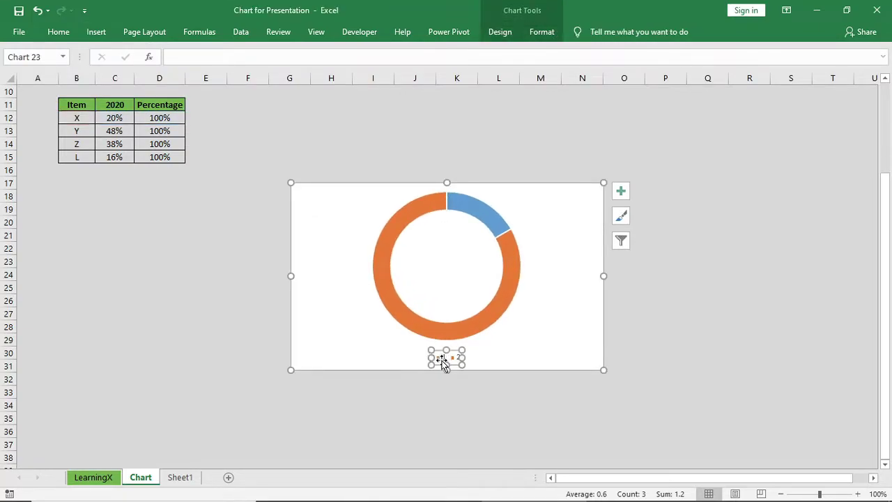
{"action": "key", "text": "Delete"}
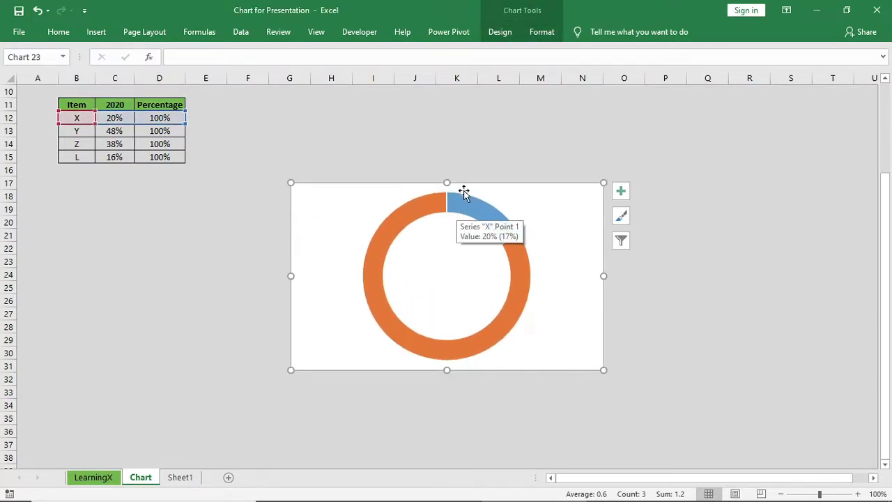
Make the chart area's fill fully transparent using a custom fill colour
{"action": "left_click", "coordinate": [536, 32]}
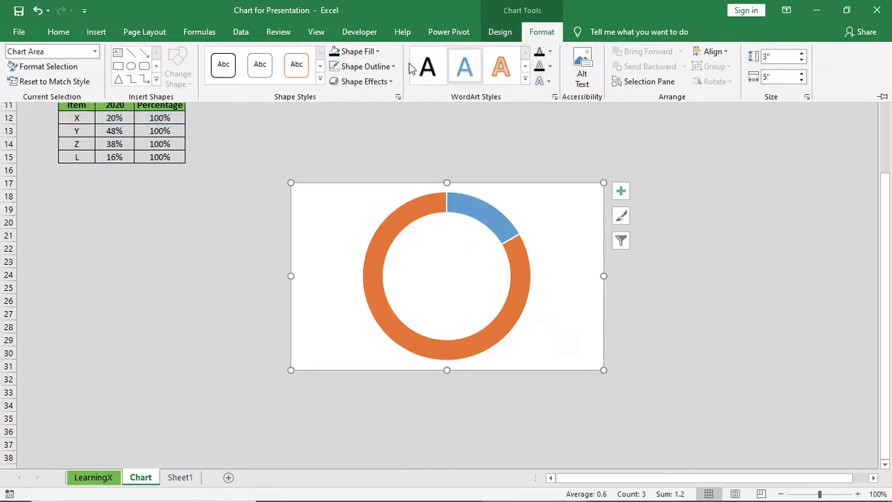
{"action": "left_click", "coordinate": [366, 53]}
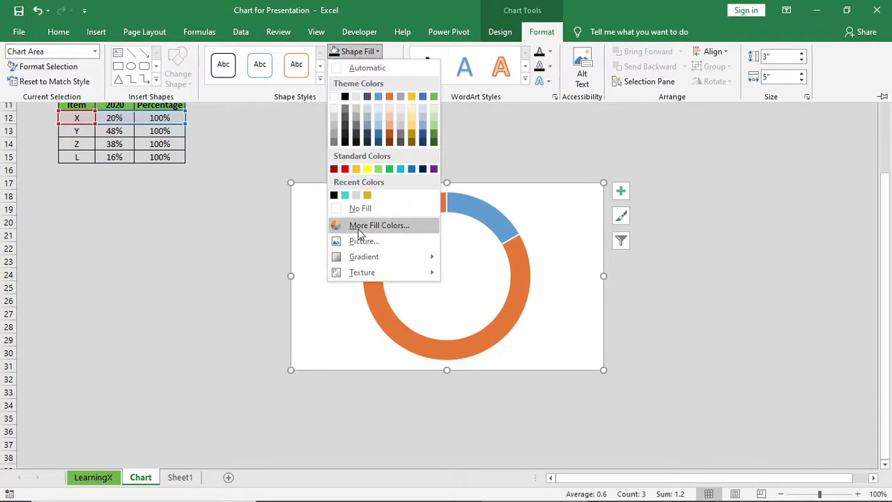
{"action": "left_click", "coordinate": [379, 225]}
{"action": "left_click_drag", "start_coordinate": [467, 277], "coordinate": [547, 278]}
{"action": "left_click", "coordinate": [627, 55]}
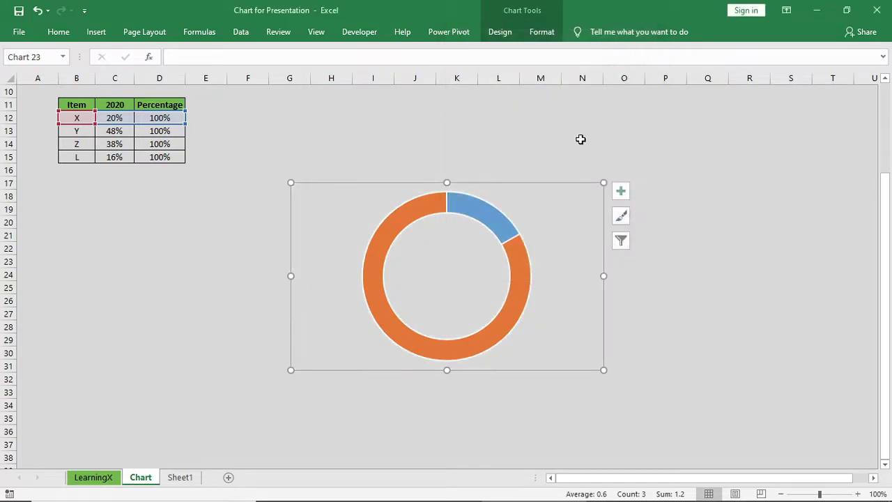
Set the doughnut series' first slice angle to 40° and its hole size to 29%
{"action": "right_click", "coordinate": [484, 219]}
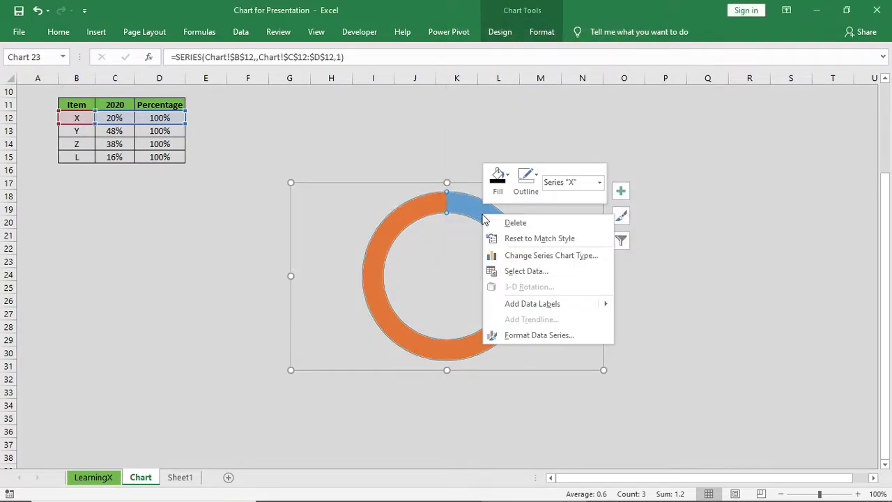
{"action": "left_click", "coordinate": [509, 334]}
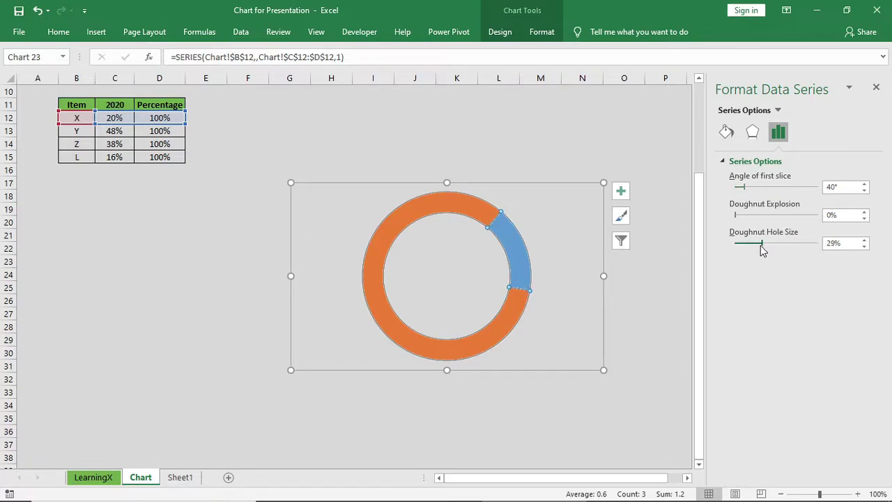
{"action": "left_click_drag", "start_coordinate": [761, 249], "coordinate": [761, 250]}
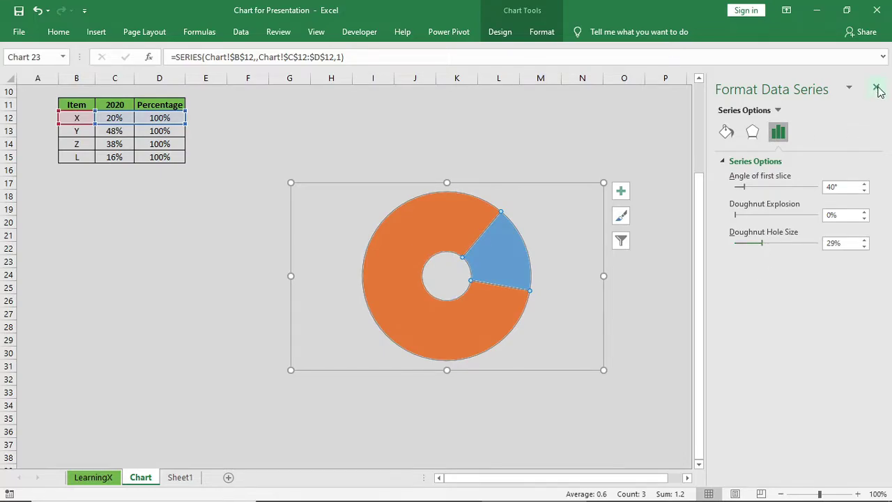
{"action": "left_click", "coordinate": [877, 88]}
Move the chart up and to the right on the sheet and remove the doughnut series' outline
{"action": "left_click_drag", "start_coordinate": [541, 183], "coordinate": [683, 121]}
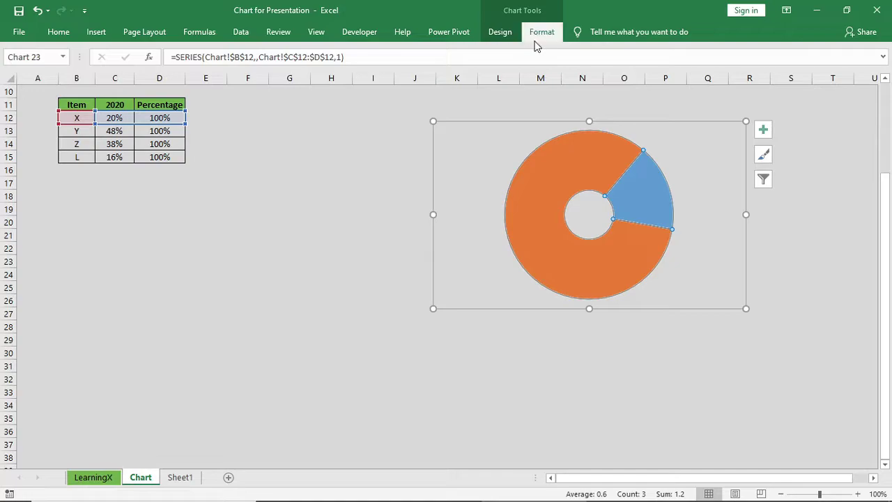
{"action": "left_click", "coordinate": [540, 32]}
{"action": "left_click", "coordinate": [367, 66]}
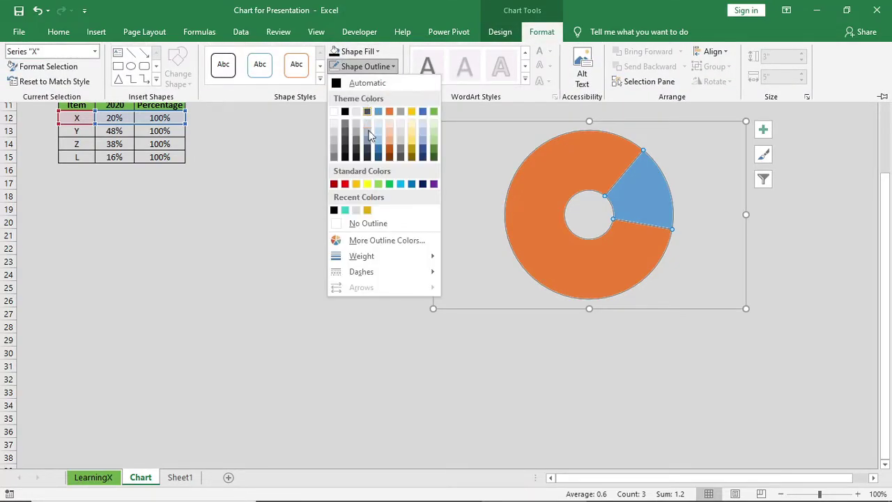
{"action": "left_click", "coordinate": [371, 223]}
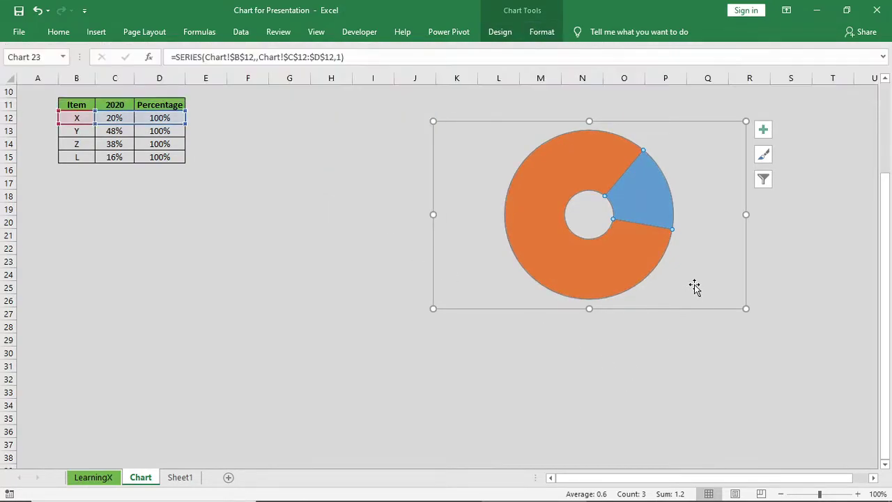
Enlarge the chart and remove the fill from its small blue slice
{"action": "left_click_drag", "start_coordinate": [745, 308], "coordinate": [802, 375]}
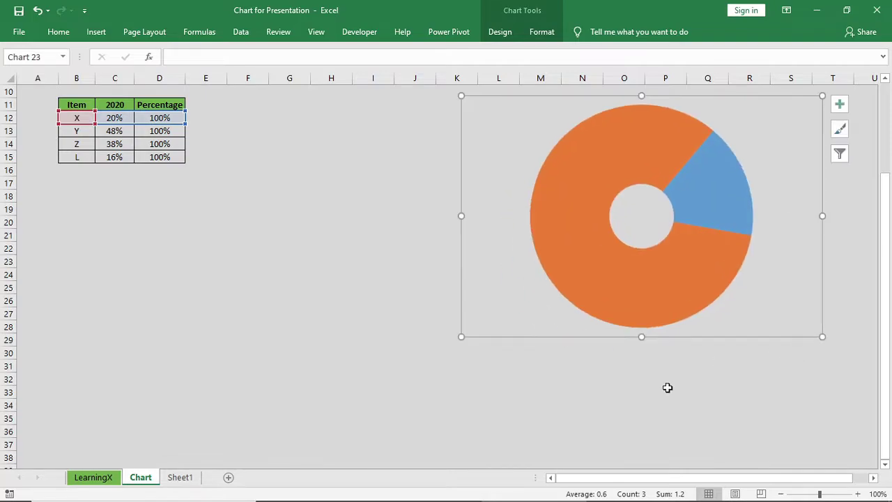
{"action": "left_click", "coordinate": [707, 190]}
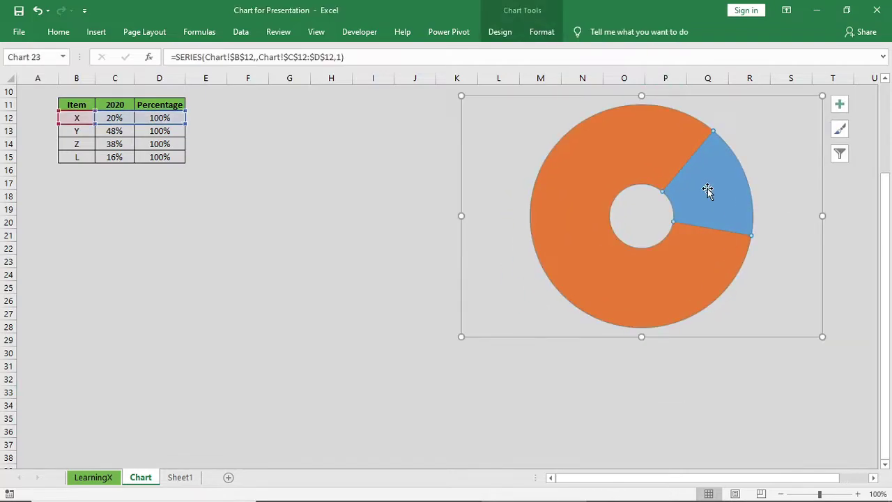
{"action": "left_click", "coordinate": [542, 32]}
{"action": "left_click", "coordinate": [373, 53]}
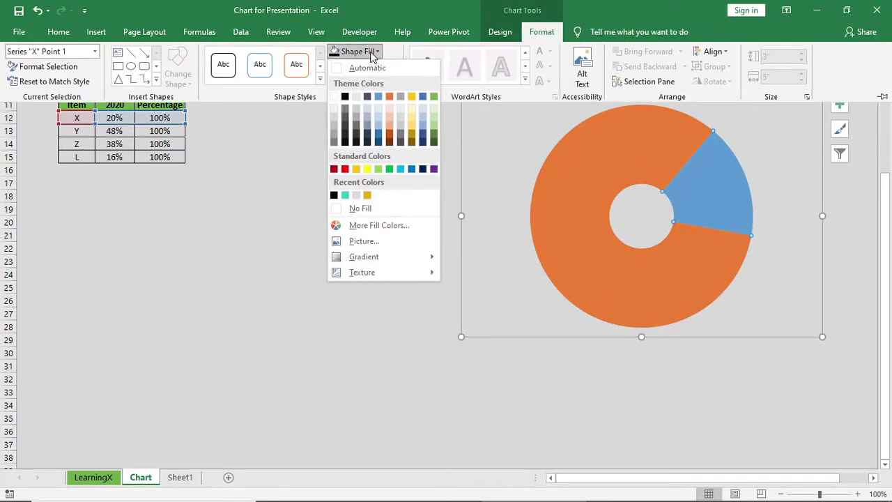
{"action": "left_click", "coordinate": [359, 208]}
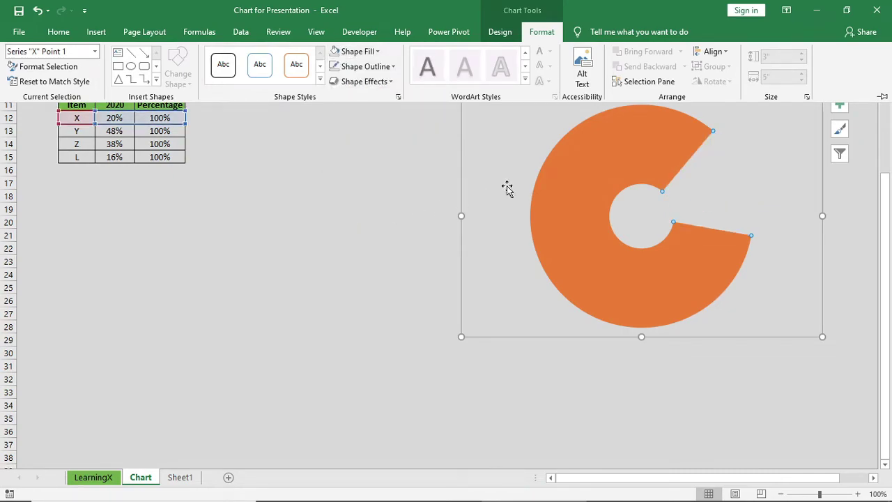
Fill the large orange slice of the doughnut with the standard purple
{"action": "left_click", "coordinate": [577, 170]}
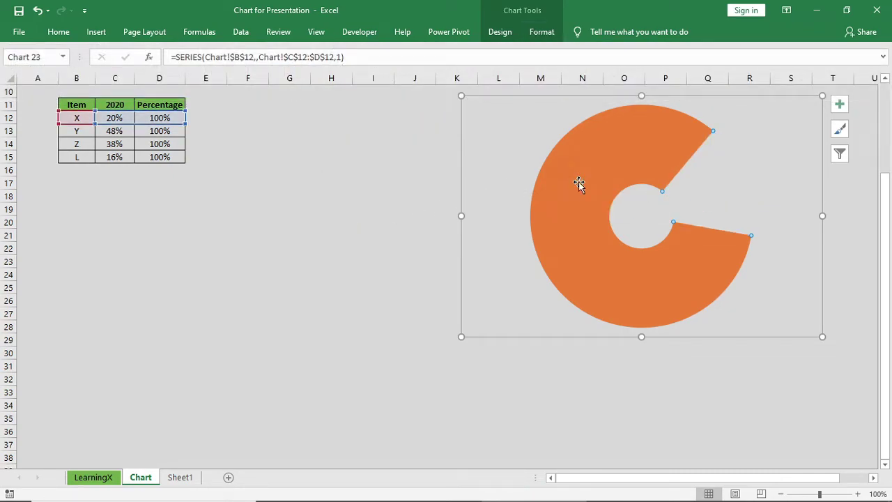
{"action": "left_click", "coordinate": [541, 32]}
{"action": "left_click", "coordinate": [355, 52]}
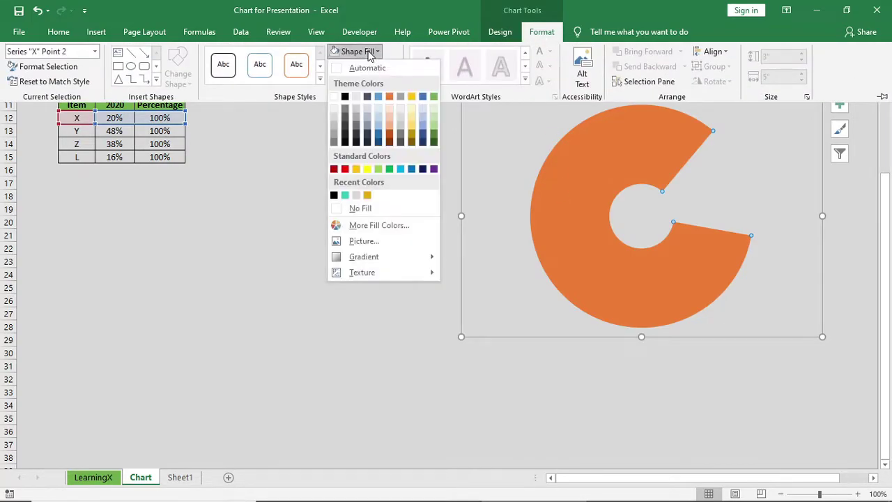
{"action": "left_click", "coordinate": [433, 170]}
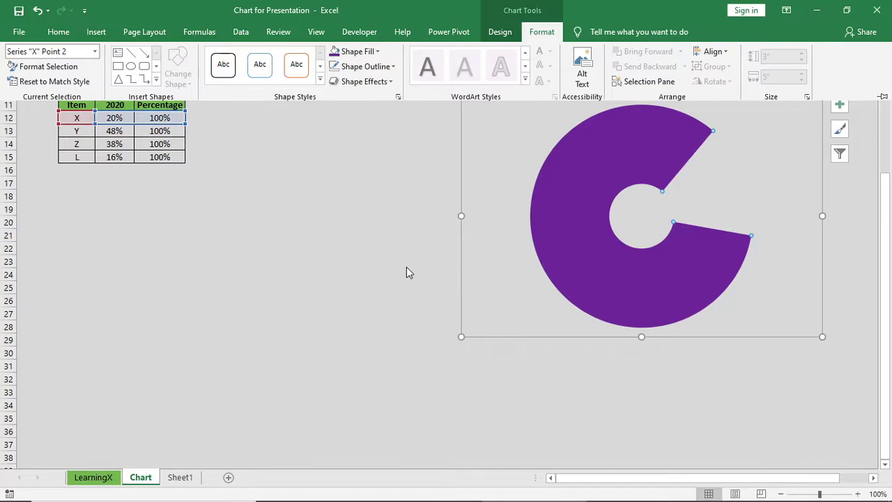
{"action": "key", "text": "ctrl+F1"}
{"action": "scroll", "coordinate": [407, 303], "scroll_direction": "up", "scroll_amount": 1}
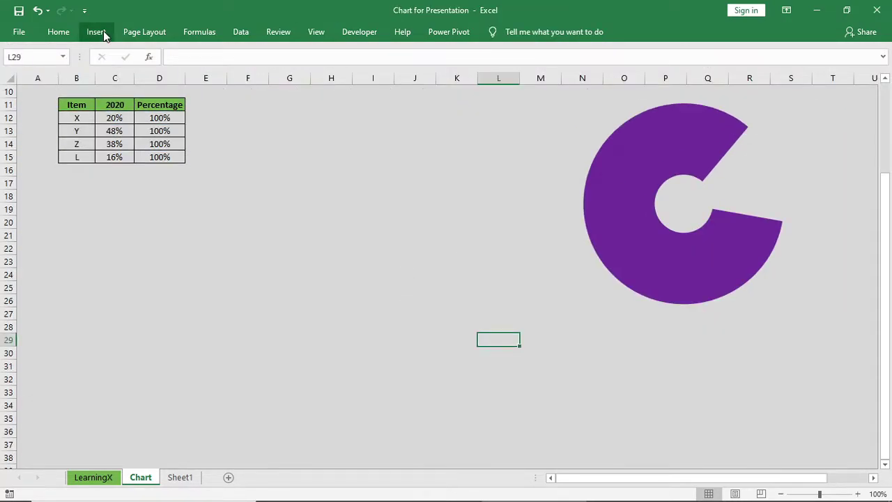
Draw an oval about 0.67" high and 0.69" wide centred in the doughnut's hole
{"action": "left_click", "coordinate": [103, 32]}
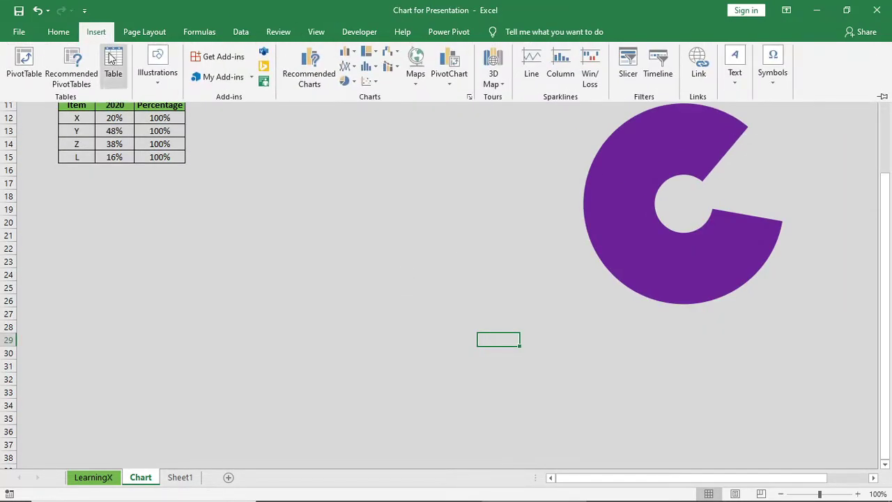
{"action": "left_click", "coordinate": [158, 84]}
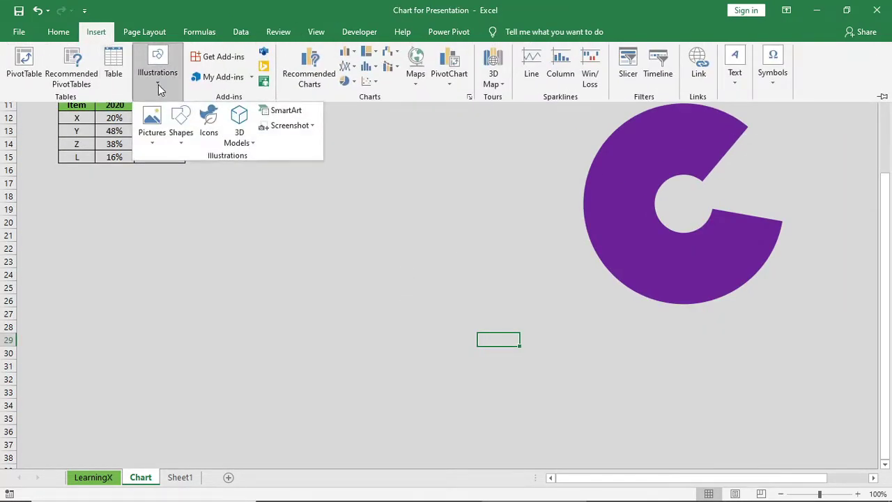
{"action": "left_click", "coordinate": [181, 132]}
{"action": "left_click", "coordinate": [228, 172]}
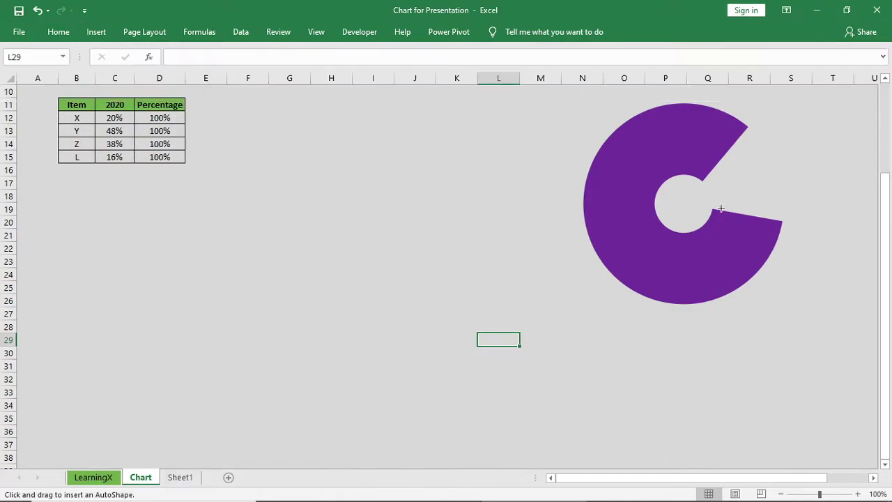
{"action": "left_click_drag", "start_coordinate": [663, 185], "coordinate": [705, 224]}
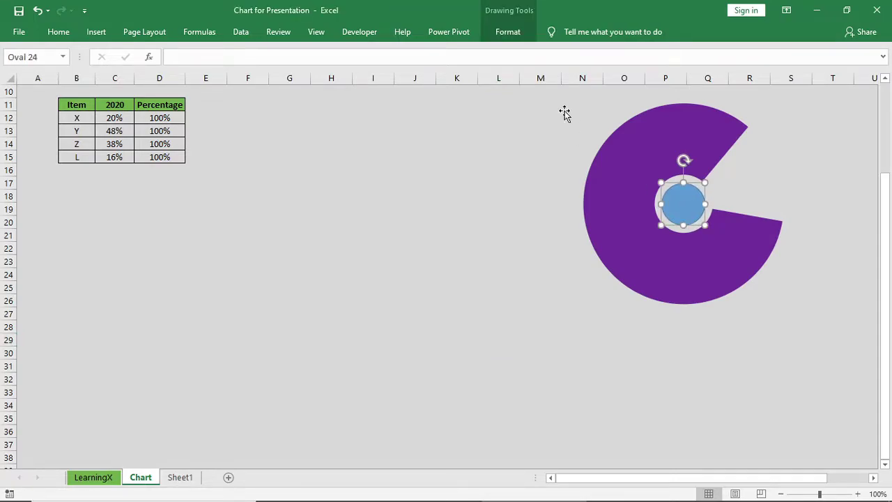
Give the oval in the doughnut's hole a white 2¼ pt outline and a purple fill
{"action": "left_click", "coordinate": [508, 31]}
{"action": "left_click", "coordinate": [345, 66]}
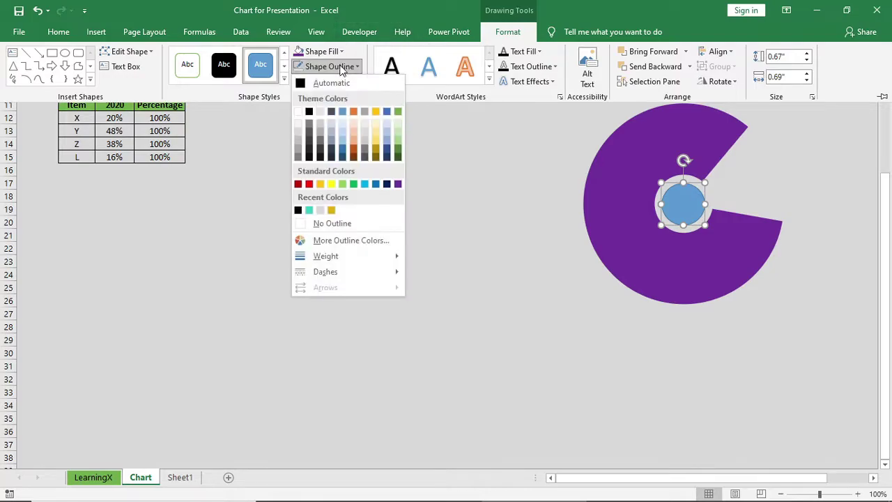
{"action": "left_click", "coordinate": [300, 113]}
{"action": "left_click", "coordinate": [326, 67]}
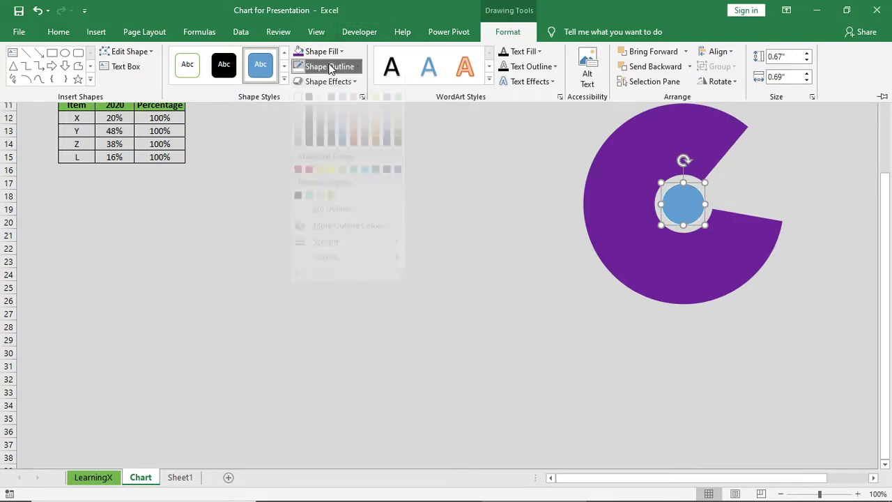
{"action": "mouse_move", "coordinate": [355, 261]}
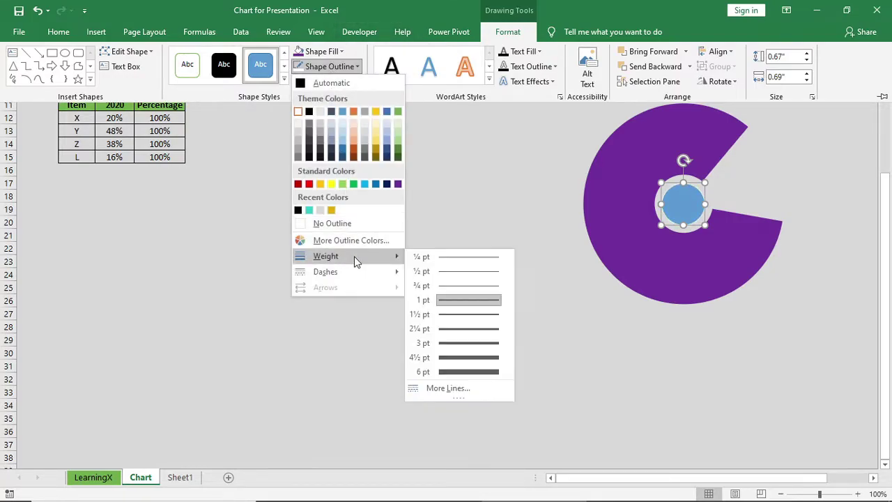
{"action": "left_click", "coordinate": [476, 332]}
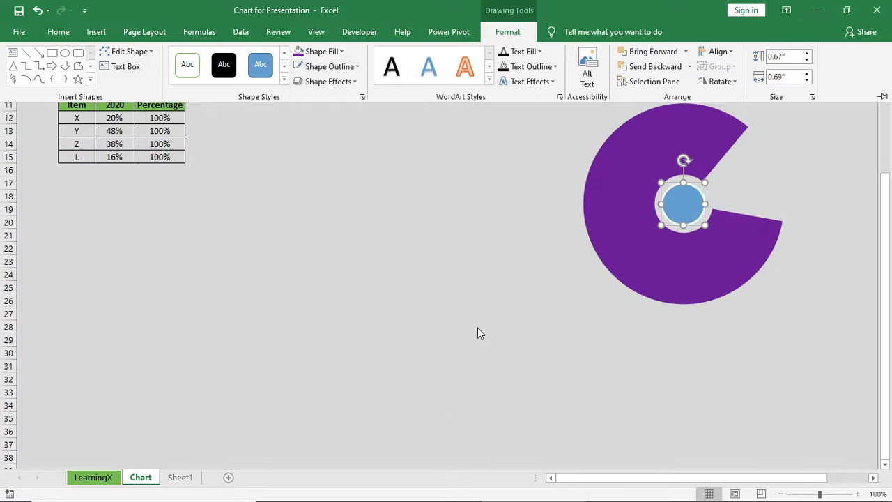
{"action": "left_click", "coordinate": [526, 273]}
{"action": "left_click", "coordinate": [402, 298]}
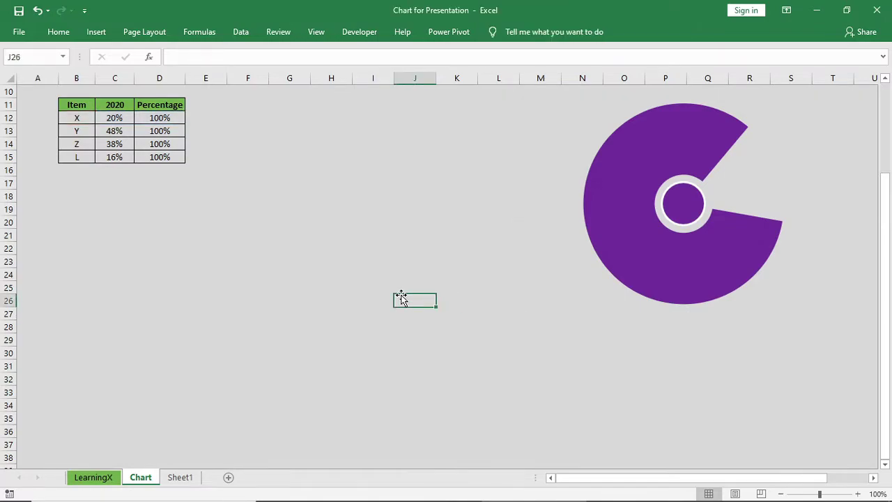
Draw an oval about 3.78" high and 3.82" wide that covers the whole doughnut and extends slightly past its edge
{"action": "left_click", "coordinate": [63, 37]}
{"action": "left_click", "coordinate": [96, 32]}
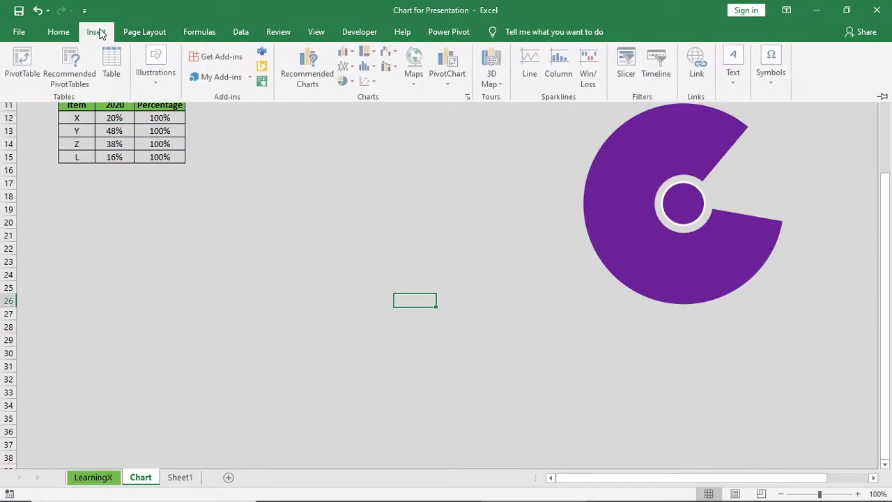
{"action": "left_click", "coordinate": [157, 89]}
{"action": "left_click", "coordinate": [182, 139]}
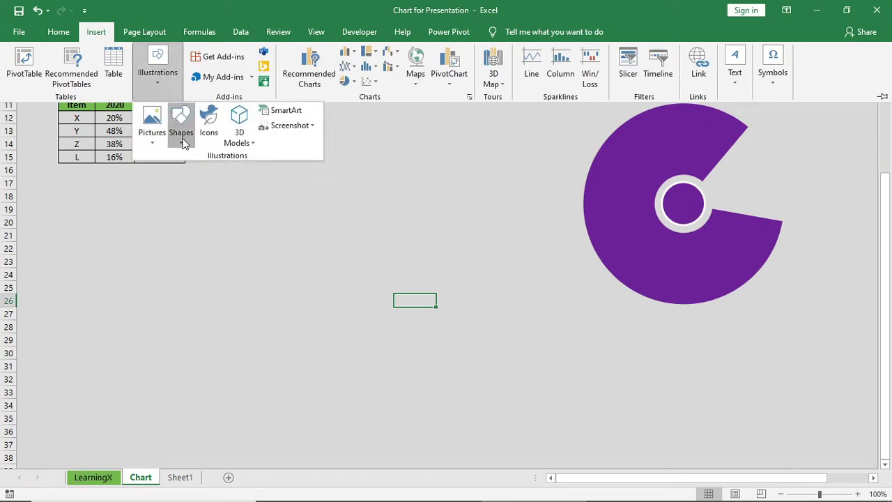
{"action": "left_click", "coordinate": [229, 171]}
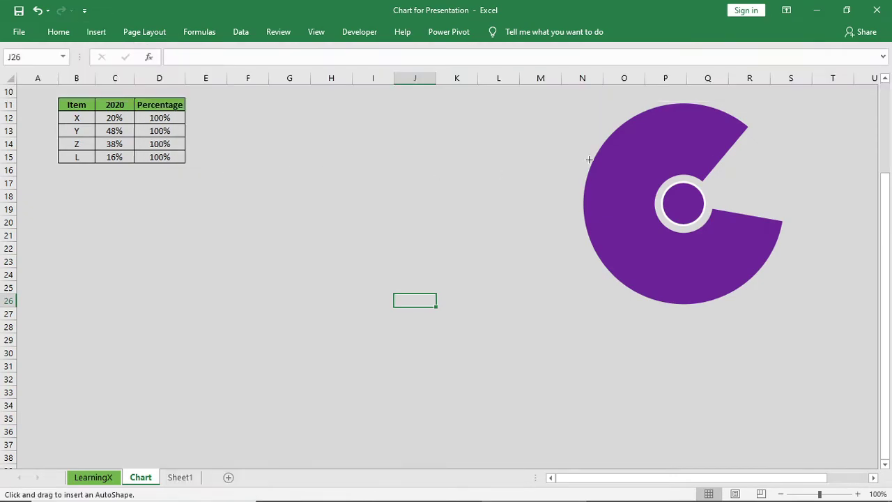
{"action": "left_click_drag", "start_coordinate": [596, 112], "coordinate": [781, 301]}
{"action": "left_click_drag", "start_coordinate": [713, 258], "coordinate": [694, 242]}
{"action": "left_click_drag", "start_coordinate": [766, 289], "coordinate": [801, 321]}
{"action": "left_click_drag", "start_coordinate": [713, 278], "coordinate": [701, 269]}
{"action": "left_click_drag", "start_coordinate": [790, 313], "coordinate": [803, 323]}
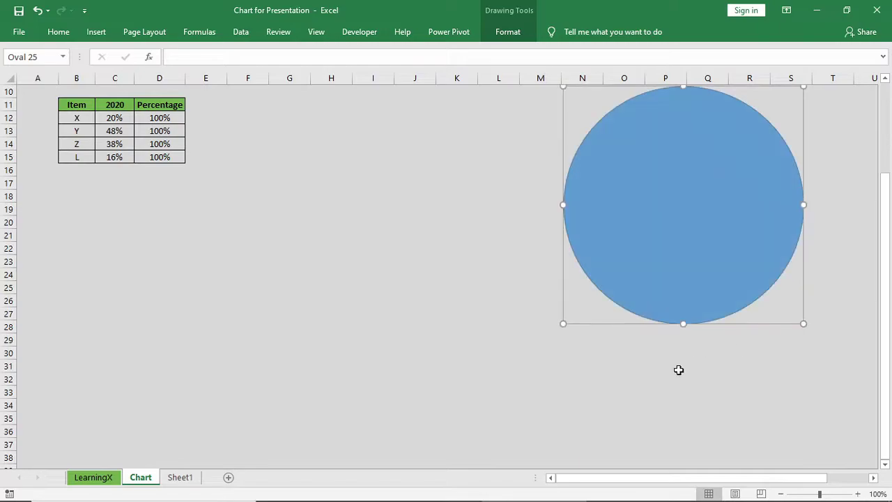
Remove the outline from the large oval and fill it with white
{"action": "left_click", "coordinate": [499, 34]}
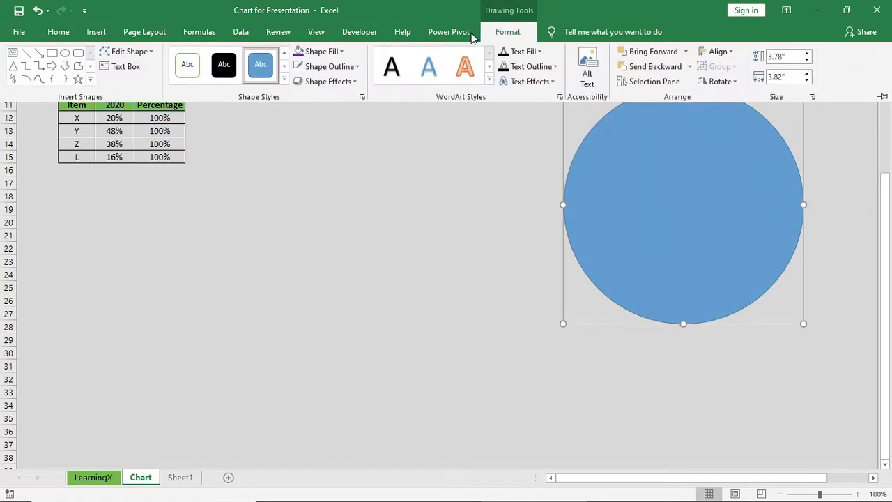
{"action": "left_click", "coordinate": [349, 66]}
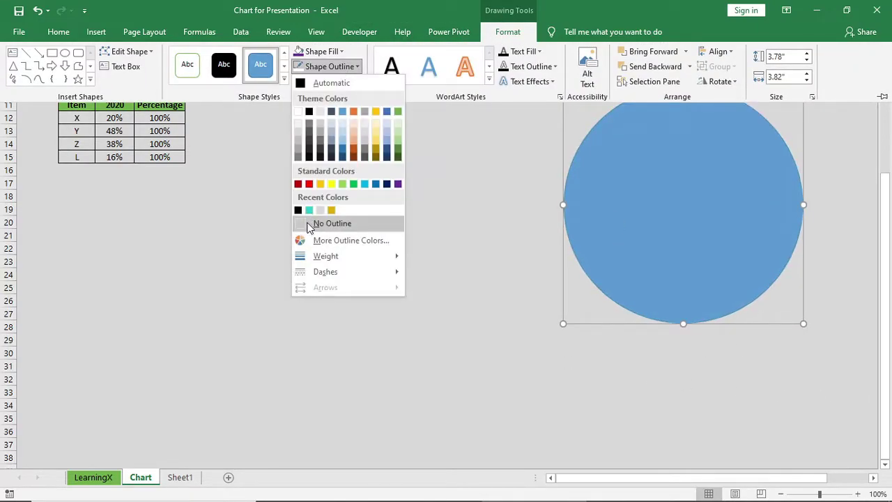
{"action": "left_click", "coordinate": [313, 225]}
{"action": "left_click", "coordinate": [335, 51]}
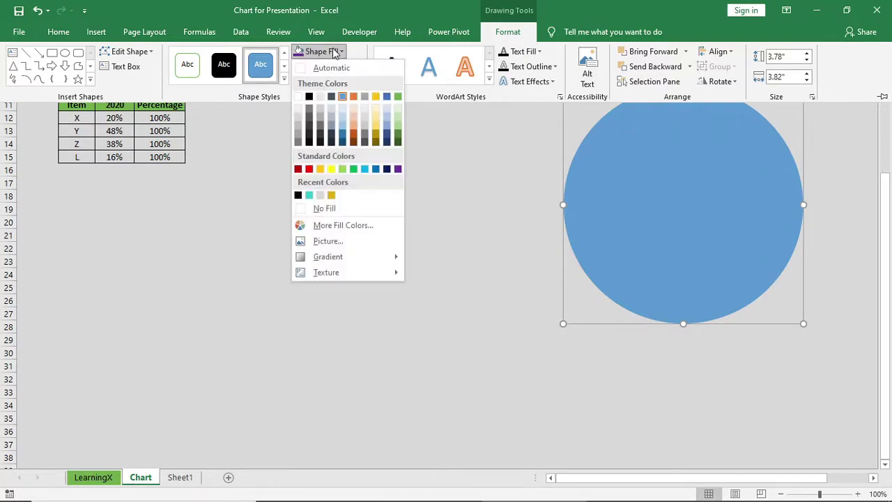
{"action": "left_click", "coordinate": [299, 101]}
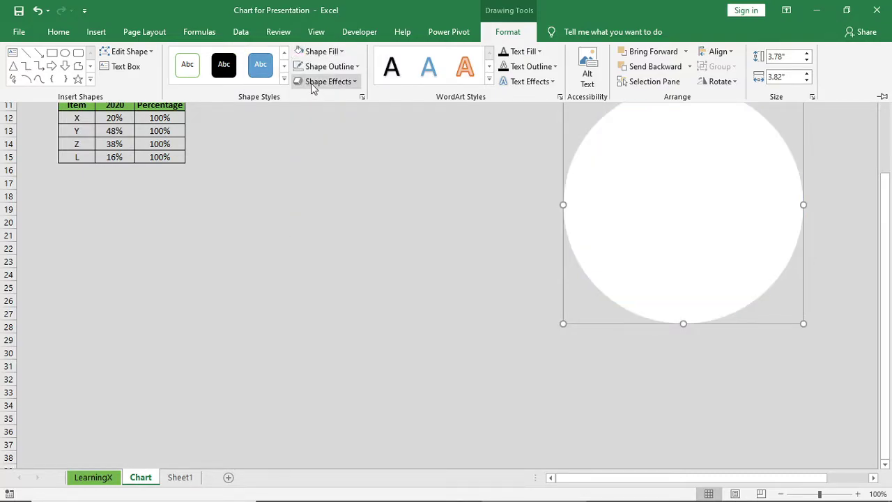
Add an outer shadow to the large white oval, falling towards its lower right
{"action": "left_click", "coordinate": [328, 82]}
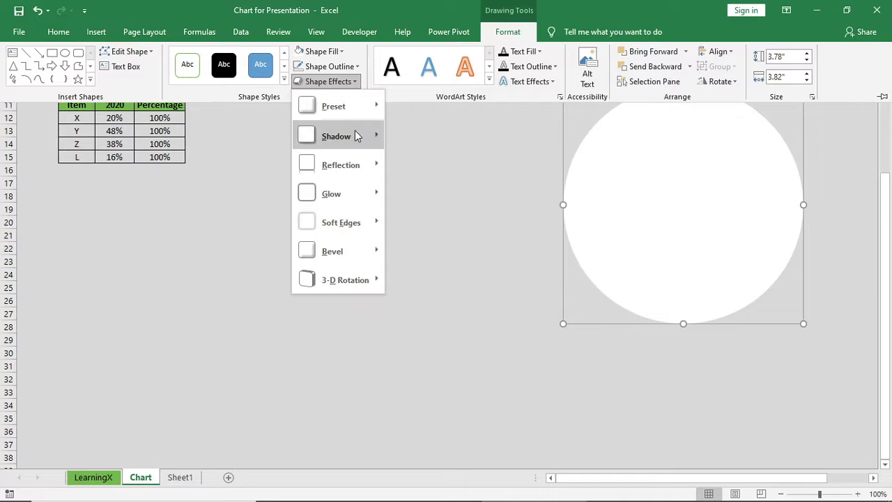
{"action": "mouse_move", "coordinate": [358, 134]}
{"action": "left_click", "coordinate": [397, 204]}
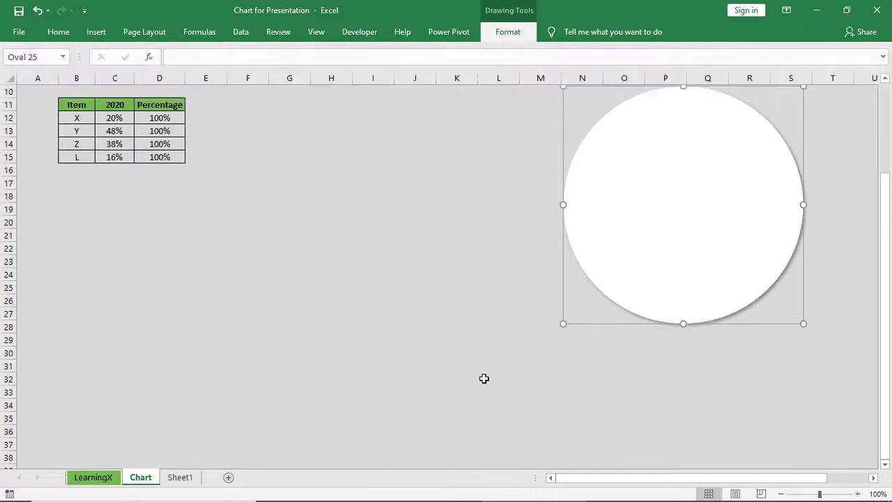
Send the large white oval to the back, behind the doughnut chart and its centre circle
{"action": "double_click", "coordinate": [507, 32]}
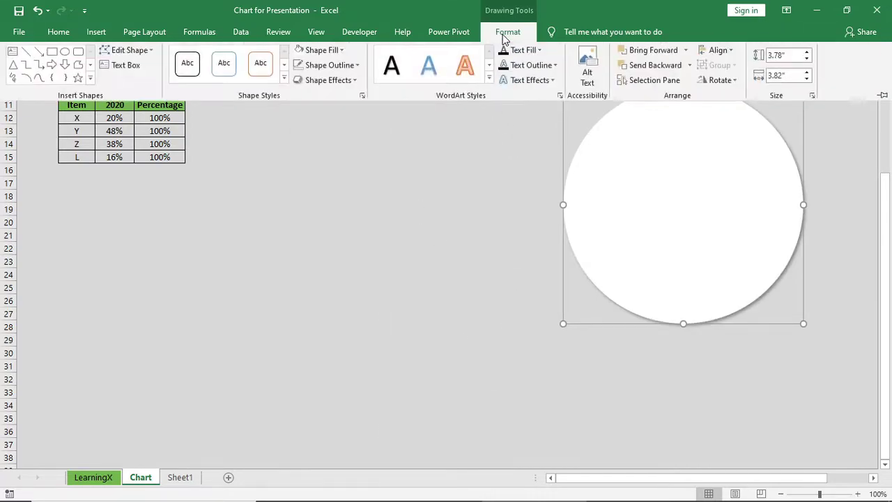
{"action": "left_click", "coordinate": [688, 67]}
{"action": "left_click", "coordinate": [673, 97]}
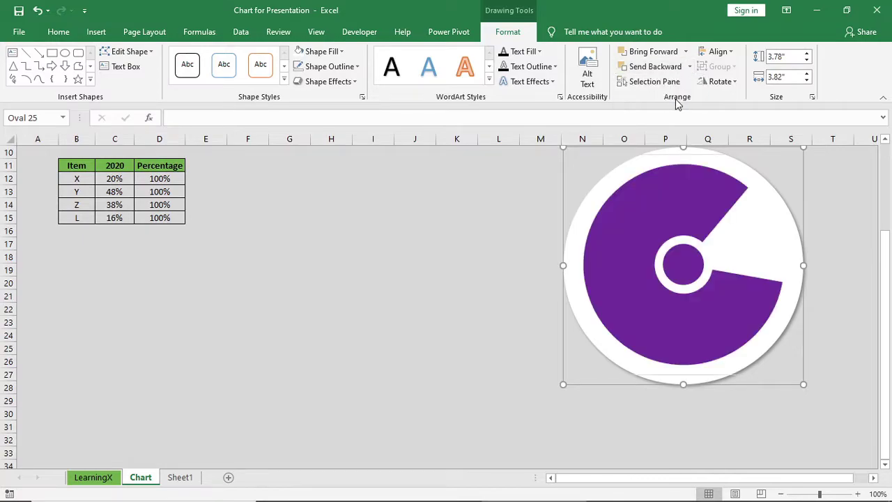
{"action": "left_click", "coordinate": [444, 326]}
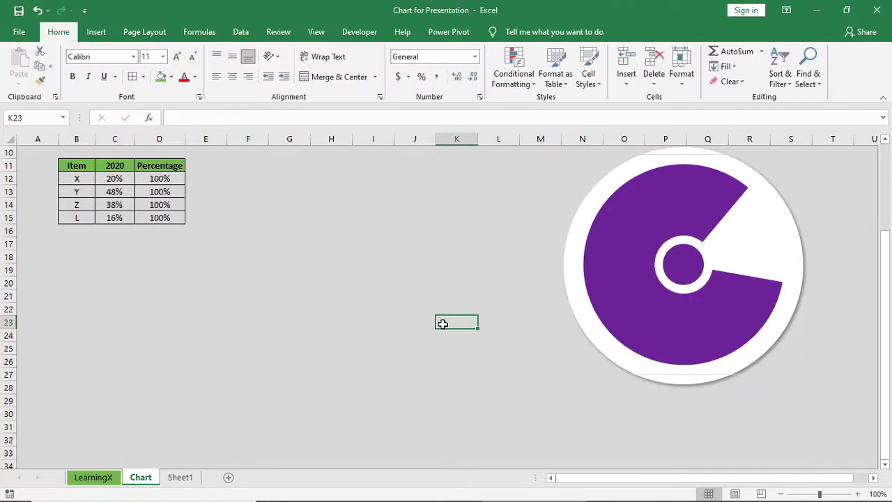
Draw a rectangle about 1.28" high and 1.32" wide over the doughnut's open slice
{"action": "left_click", "coordinate": [458, 298]}
{"action": "left_click", "coordinate": [96, 32]}
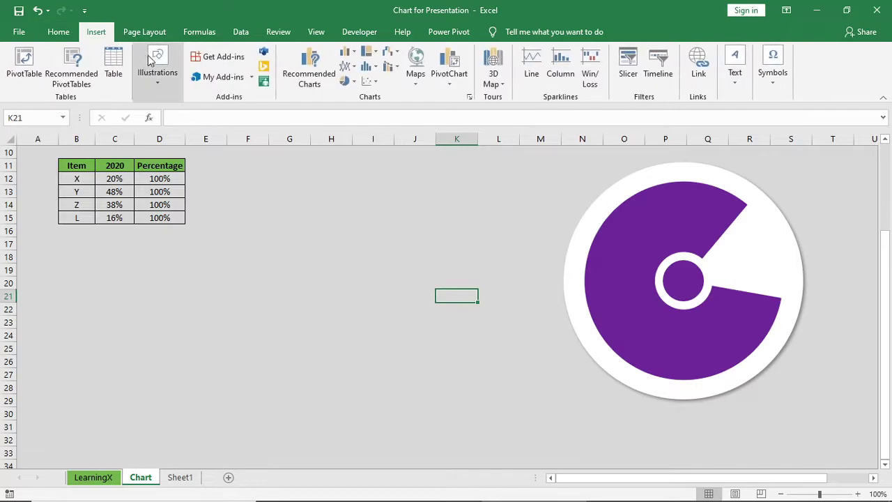
{"action": "left_click", "coordinate": [159, 85]}
{"action": "left_click", "coordinate": [181, 122]}
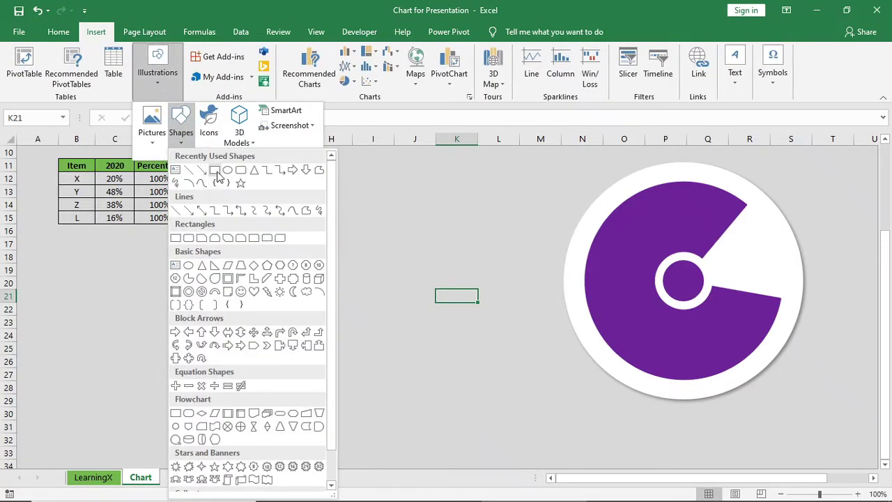
{"action": "left_click", "coordinate": [216, 174]}
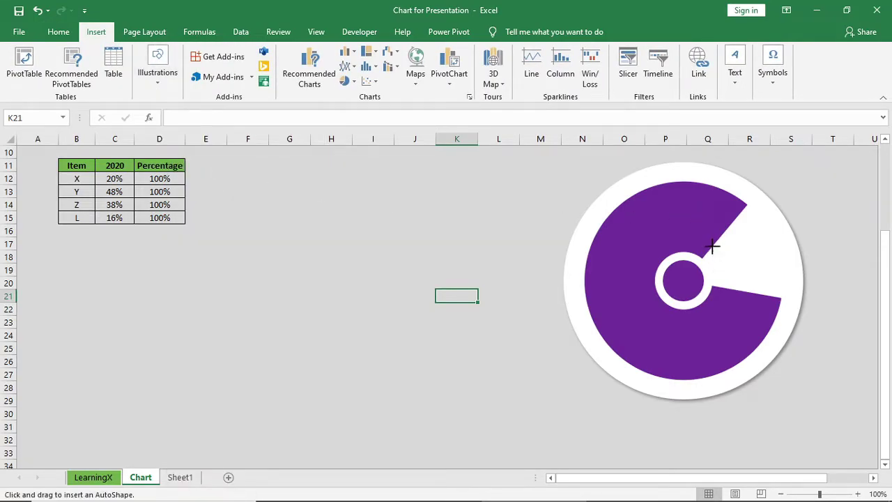
{"action": "left_click_drag", "start_coordinate": [712, 246], "coordinate": [796, 279]}
{"action": "left_click_drag", "start_coordinate": [754, 245], "coordinate": [754, 212]}
{"action": "left_click_drag", "start_coordinate": [754, 279], "coordinate": [755, 293]}
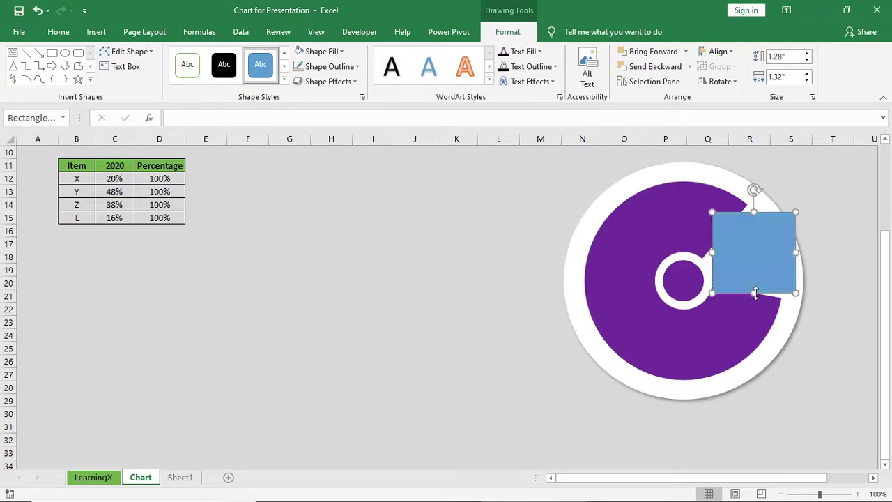
Link the rectangle's text to cell C12 and centre it horizontally and vertically
{"action": "left_click", "coordinate": [231, 117]}
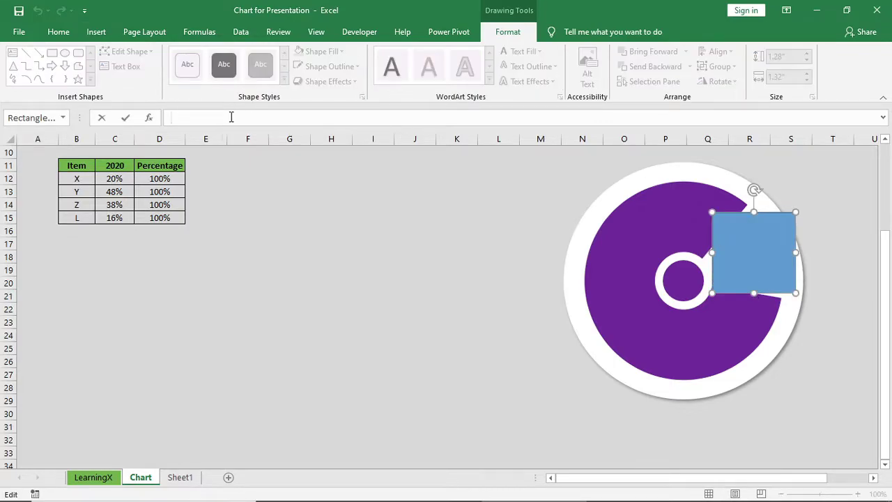
{"action": "left_click", "coordinate": [115, 178]}
{"action": "key", "text": "Return"}
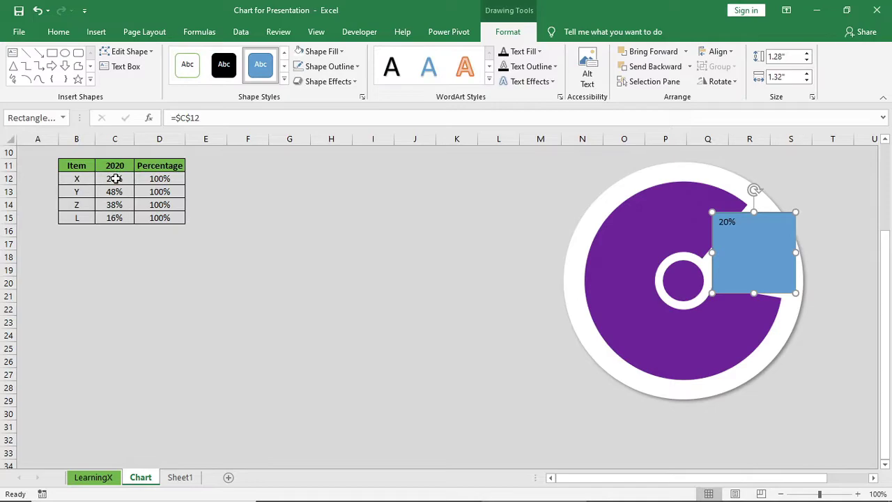
{"action": "left_click", "coordinate": [58, 31]}
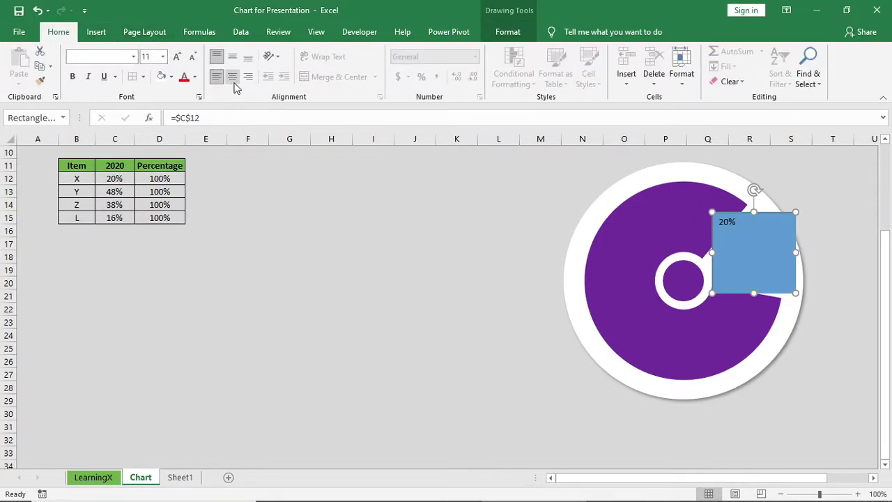
{"action": "left_click", "coordinate": [233, 57]}
{"action": "left_click", "coordinate": [232, 76]}
Set the rectangle's percentage text to the Agency FB font at size 32
{"action": "left_click", "coordinate": [94, 56]}
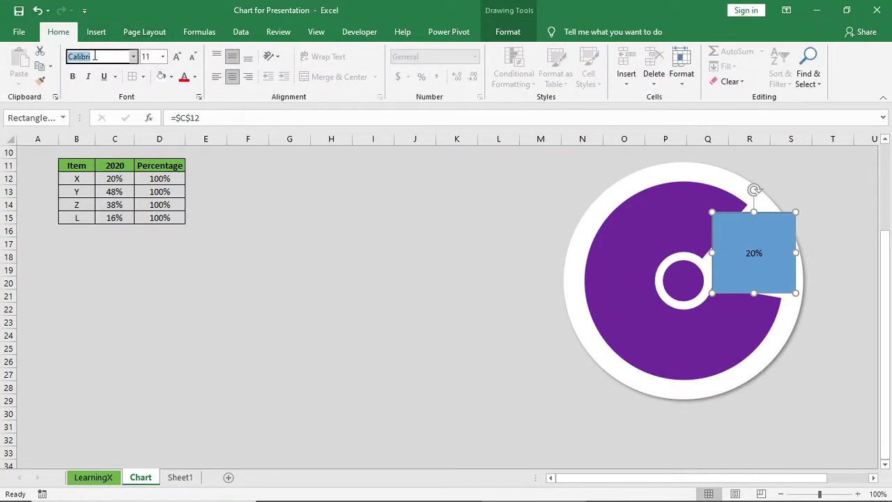
{"action": "key", "text": "Return"}
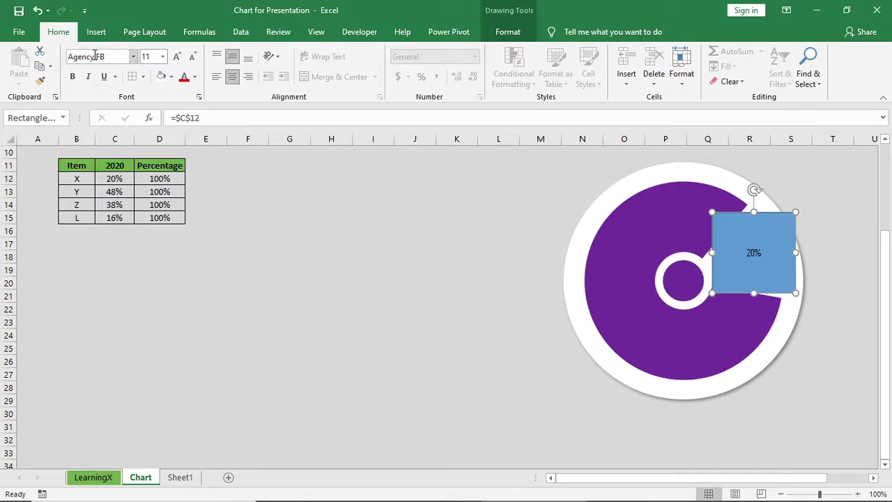
{"action": "left_click", "coordinate": [175, 57]}
{"action": "left_click", "coordinate": [175, 57]}
{"action": "left_click", "coordinate": [174, 57]}
{"action": "left_click", "coordinate": [175, 57]}
{"action": "left_click", "coordinate": [175, 58]}
{"action": "left_click", "coordinate": [174, 57]}
{"action": "left_click", "coordinate": [175, 57]}
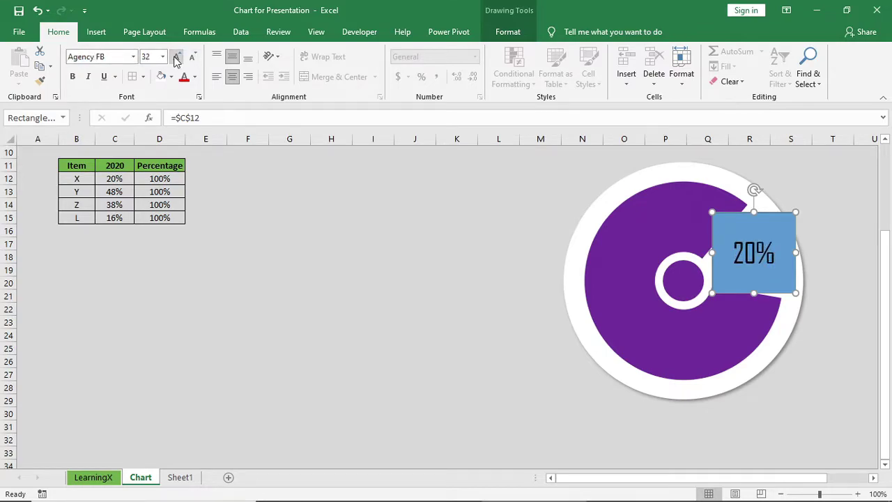
Remove the fill and the outline from the percentage rectangle
{"action": "left_click", "coordinate": [507, 31]}
{"action": "left_click", "coordinate": [322, 51]}
{"action": "left_click", "coordinate": [336, 183]}
{"action": "left_click", "coordinate": [328, 81]}
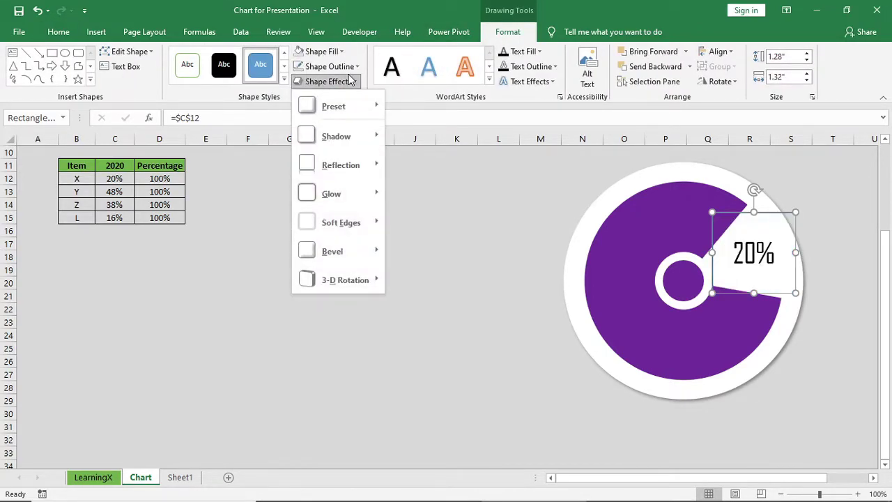
{"action": "left_click", "coordinate": [328, 81]}
{"action": "left_click", "coordinate": [330, 66]}
{"action": "left_click", "coordinate": [324, 223]}
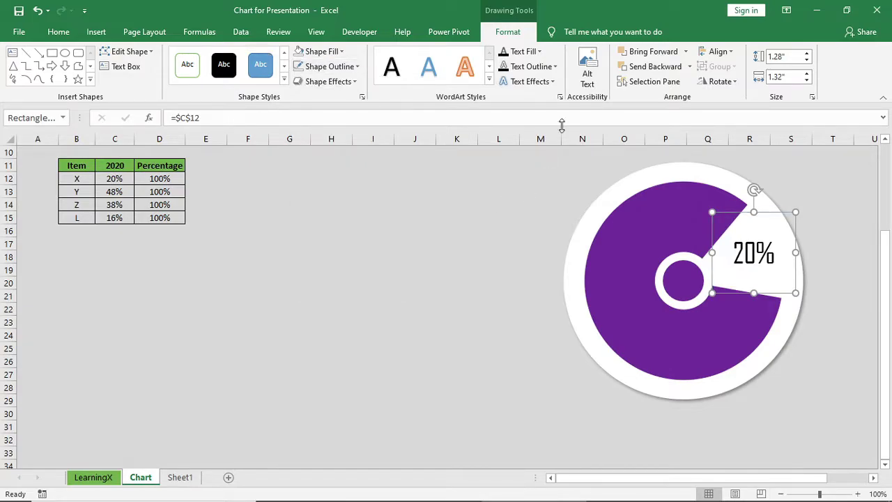
Apply an inner shadow to the percentage text and colour it a lighter shade of black
{"action": "left_click", "coordinate": [528, 81]}
{"action": "mouse_move", "coordinate": [541, 106]}
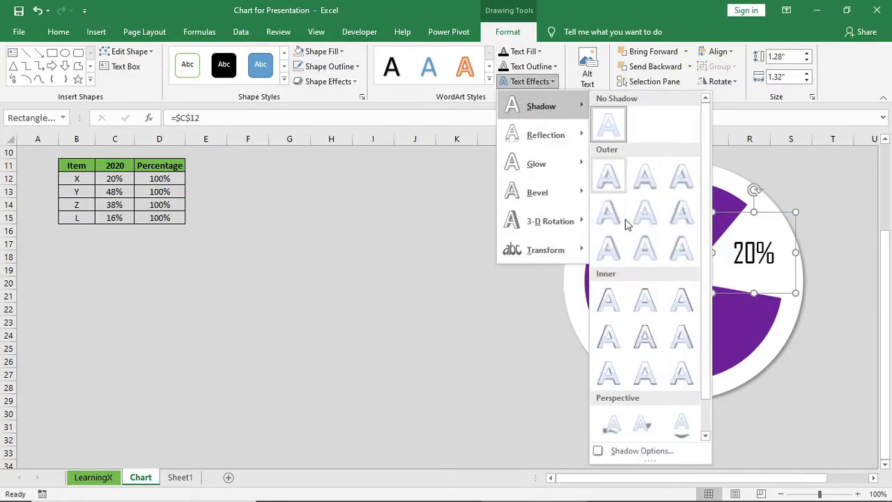
{"action": "left_click", "coordinate": [607, 300]}
{"action": "left_click", "coordinate": [533, 53]}
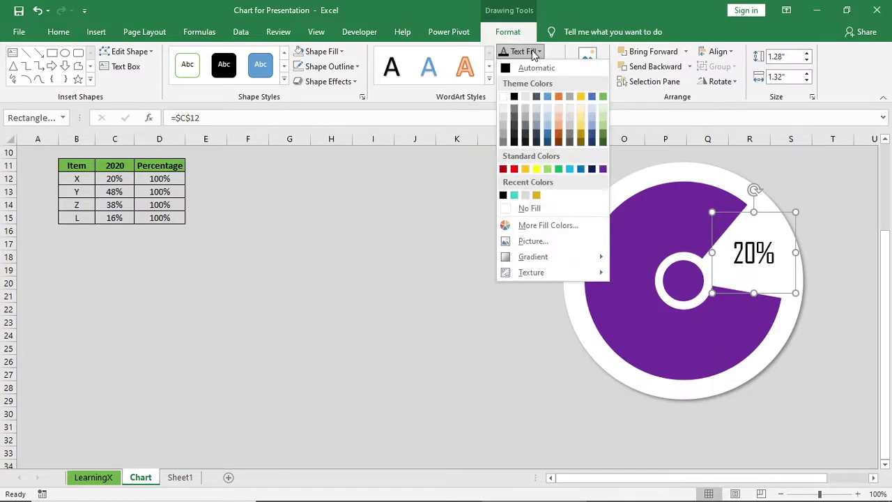
{"action": "left_click", "coordinate": [516, 134]}
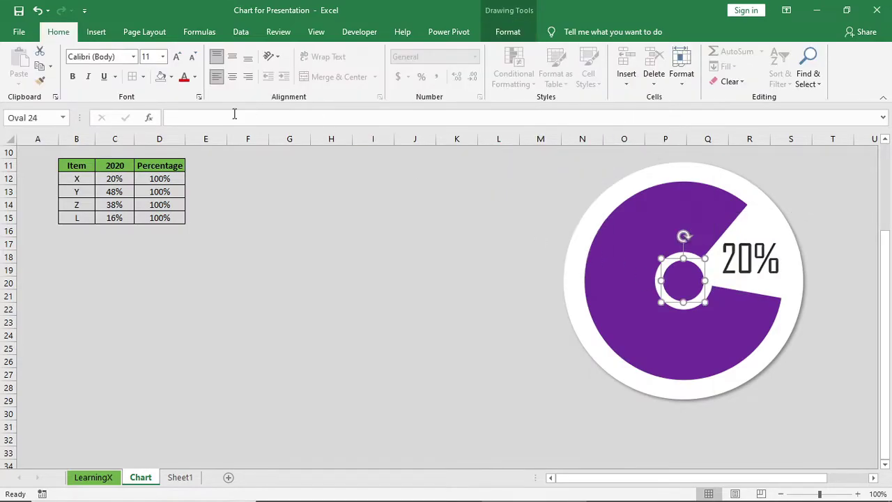
Link the text of the doughnut's centre circle to cell B12 and centre it horizontally and vertically
{"action": "left_click", "coordinate": [226, 118]}
{"action": "type", "text": "="}
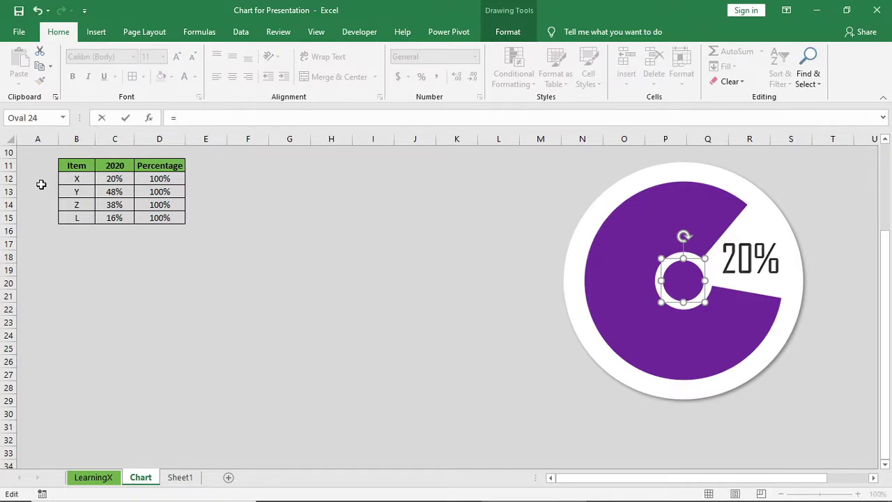
{"action": "left_click", "coordinate": [68, 177]}
{"action": "key", "text": "Return"}
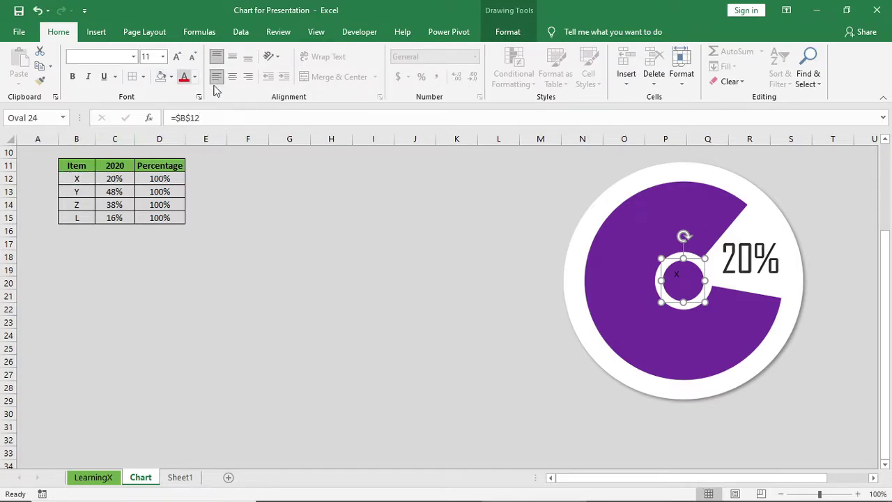
{"action": "left_click", "coordinate": [232, 57]}
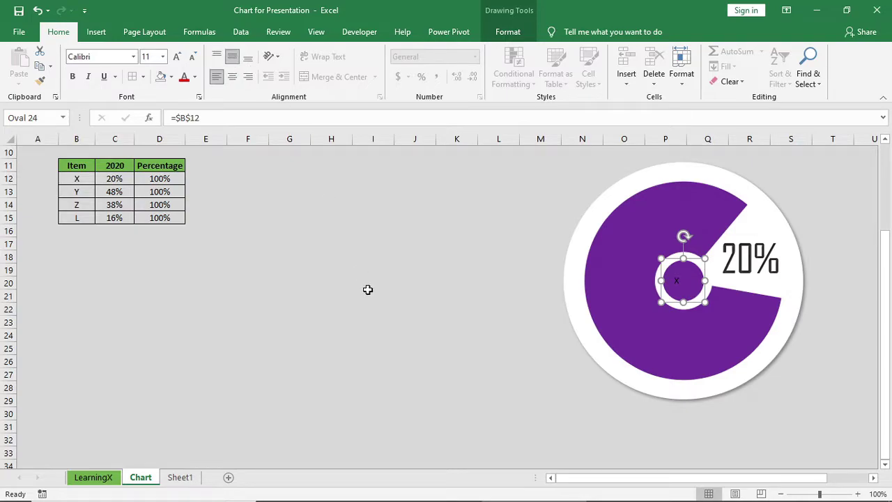
{"action": "left_click", "coordinate": [232, 80]}
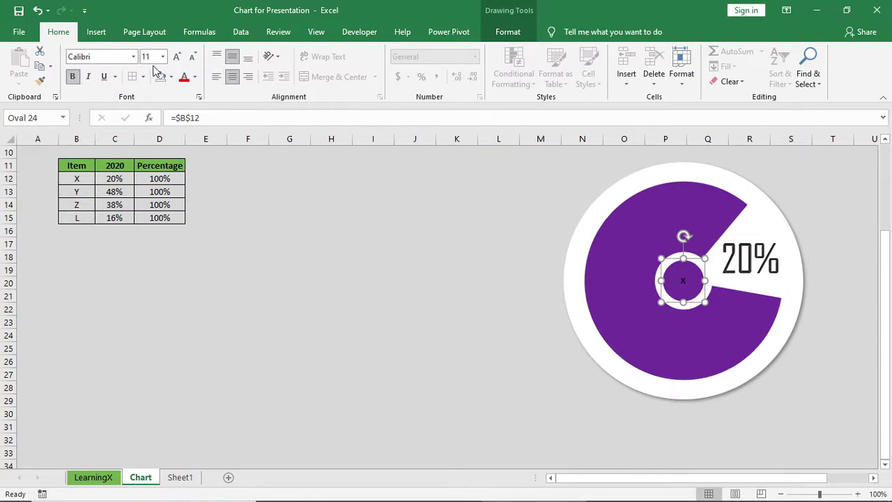
Format the centre circle's item letter as bold white text at size 36
{"action": "left_click", "coordinate": [197, 78]}
{"action": "left_click", "coordinate": [183, 121]}
{"action": "left_click", "coordinate": [177, 59]}
{"action": "left_click", "coordinate": [177, 59]}
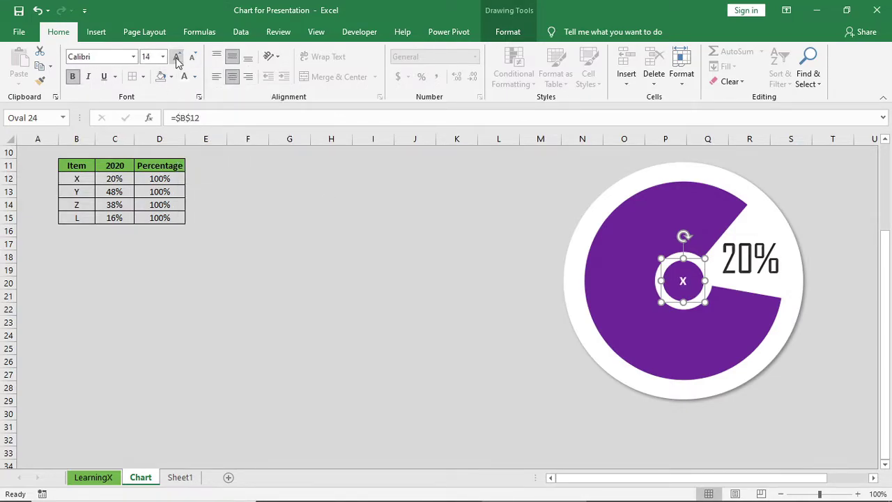
{"action": "left_click", "coordinate": [177, 59]}
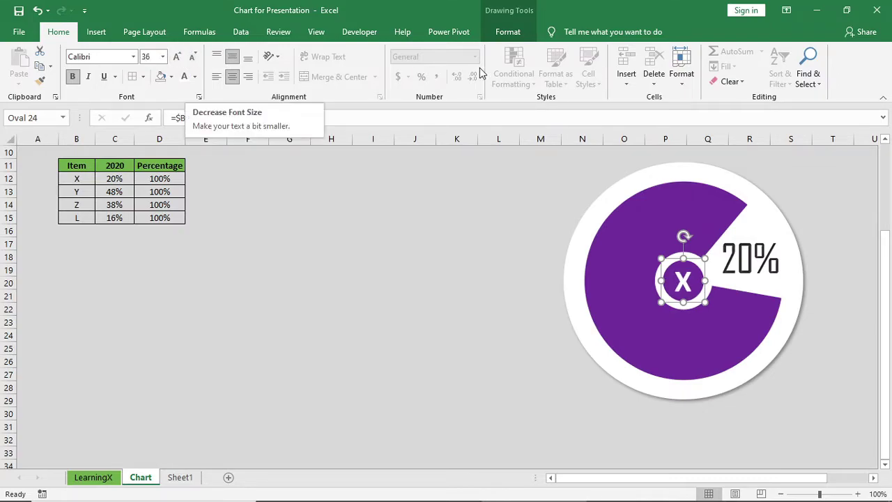
{"action": "left_click", "coordinate": [508, 32]}
{"action": "left_click", "coordinate": [529, 81]}
{"action": "left_click", "coordinate": [467, 273]}
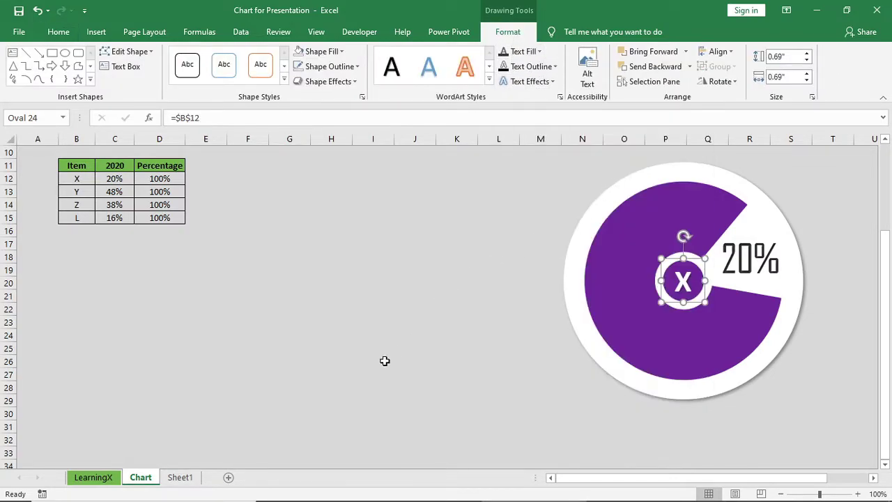
Apply an outer shadow offset to the bottom right to the doughnut's centre circle with the item letter
{"action": "left_click", "coordinate": [370, 372]}
{"action": "left_click", "coordinate": [697, 268]}
{"action": "left_click", "coordinate": [352, 81]}
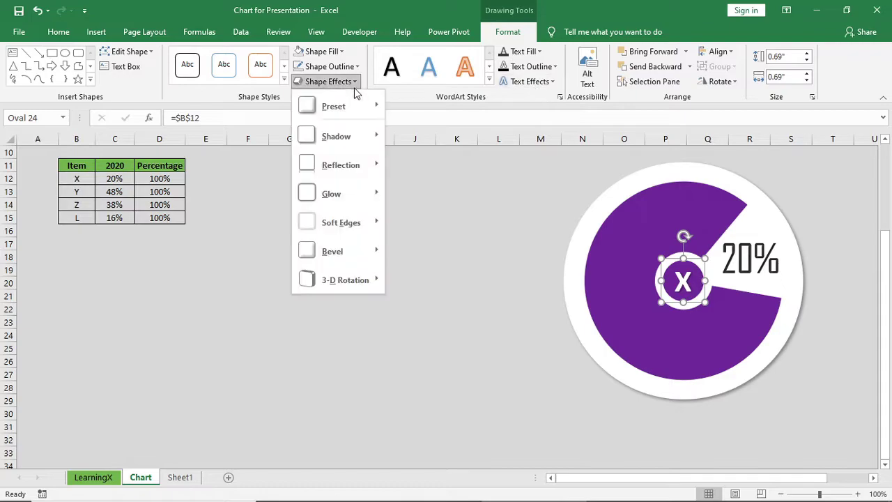
{"action": "mouse_move", "coordinate": [357, 133]}
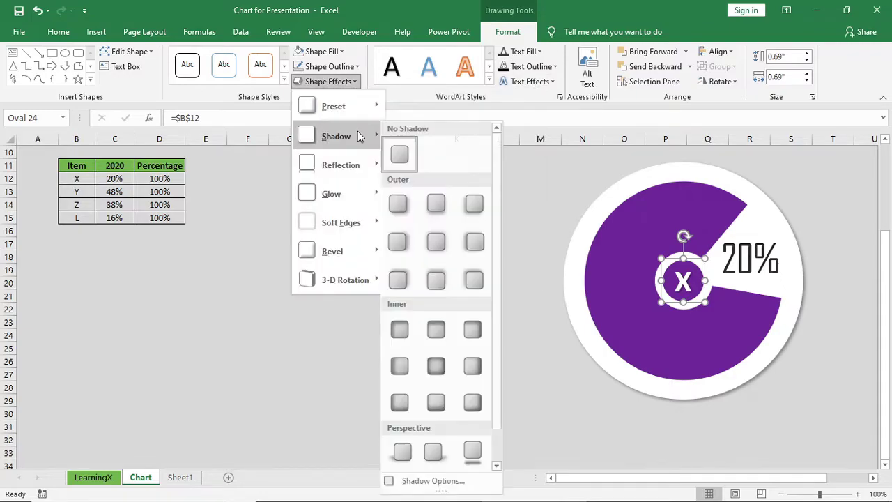
{"action": "left_click", "coordinate": [399, 210]}
{"action": "left_click", "coordinate": [387, 388]}
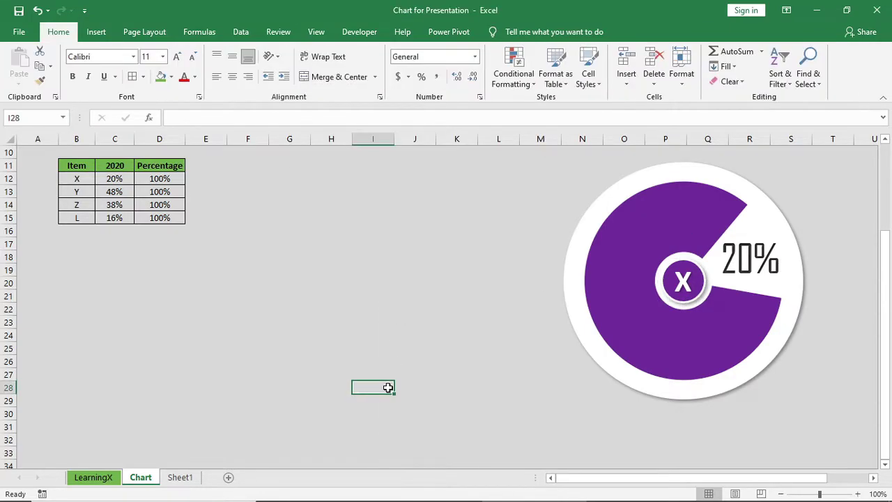
Group the centre circle, white background circle, doughnut chart and percentage label into one object and collapse the ribbon
{"action": "left_click", "coordinate": [686, 281]}
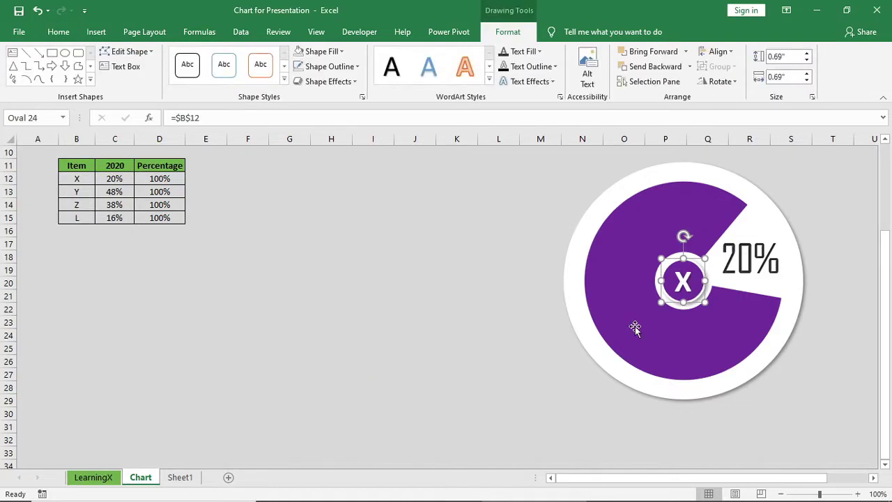
{"action": "left_click", "coordinate": [676, 397], "text": "ctrl"}
{"action": "left_click", "coordinate": [745, 264], "text": "ctrl"}
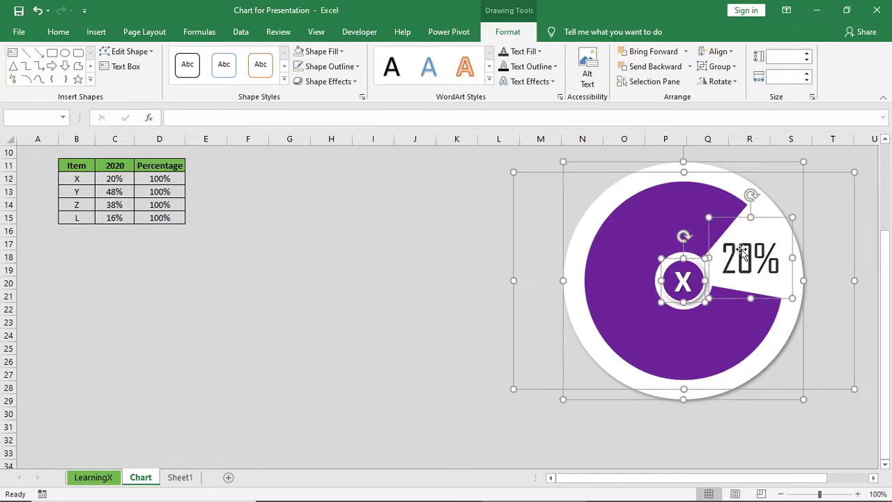
{"action": "left_click", "coordinate": [720, 67]}
{"action": "left_click", "coordinate": [725, 82]}
{"action": "key", "text": "ctrl+F1"}
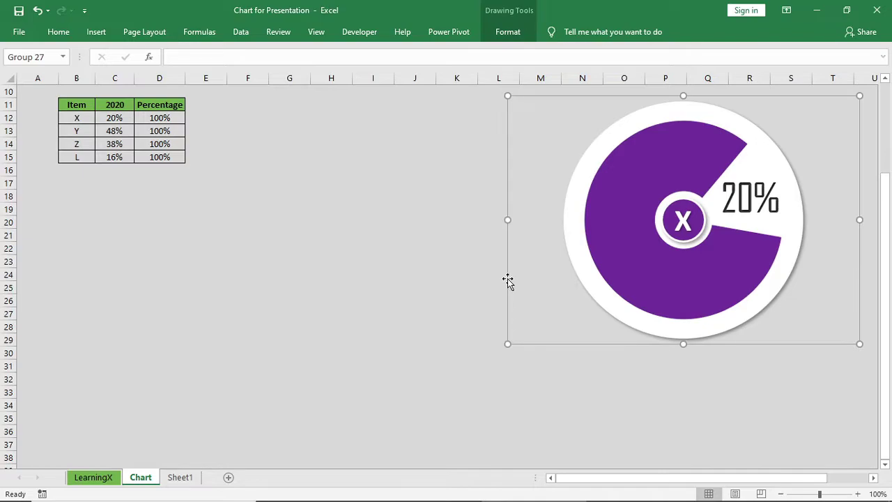
Duplicate the grouped doughnut to the left of the original and shrink the copy to about two thirds of its size
{"action": "left_click_drag", "start_coordinate": [507, 278], "coordinate": [353, 299]}
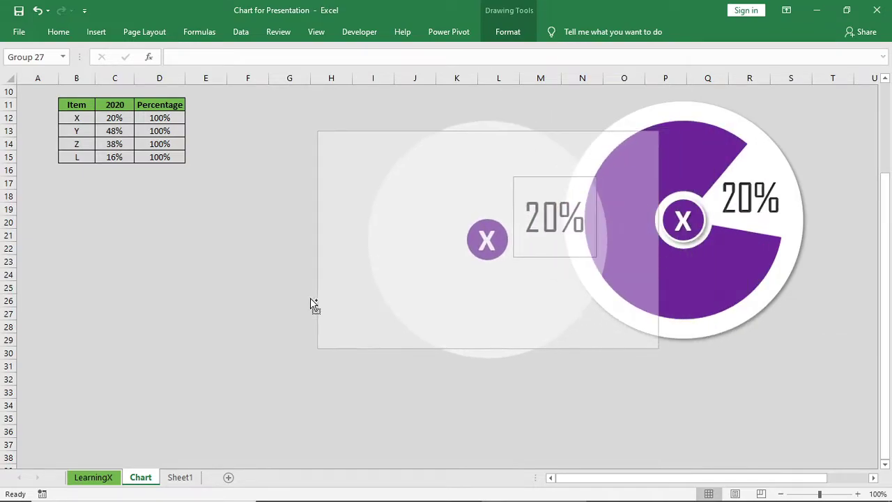
{"action": "left_click_drag", "start_coordinate": [310, 299], "coordinate": [308, 299]}
{"action": "left_click_drag", "start_coordinate": [662, 365], "coordinate": [604, 265]}
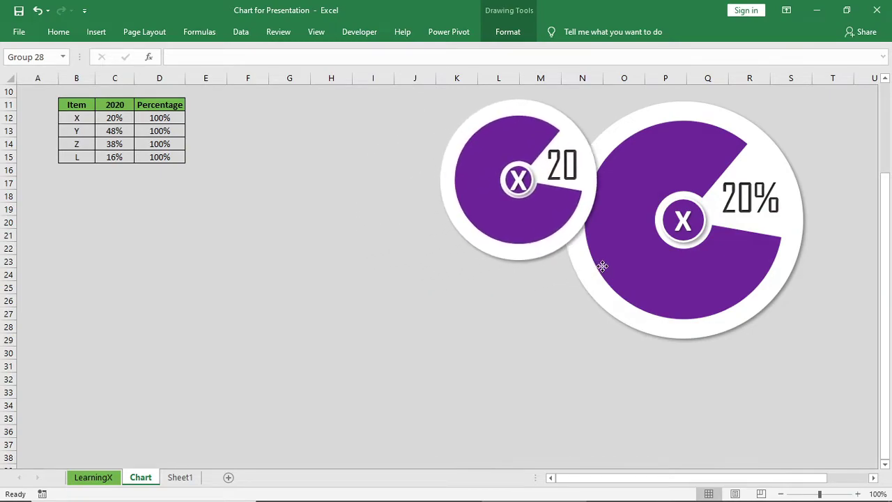
Reduce the percentage text of the smaller doughnut copy to font size 28
{"action": "left_click", "coordinate": [517, 185]}
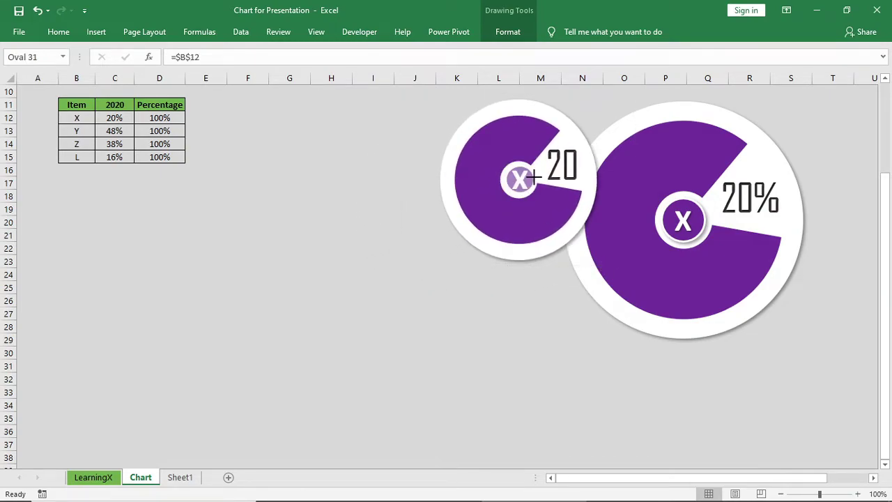
{"action": "left_click", "coordinate": [533, 177]}
{"action": "left_click", "coordinate": [58, 31]}
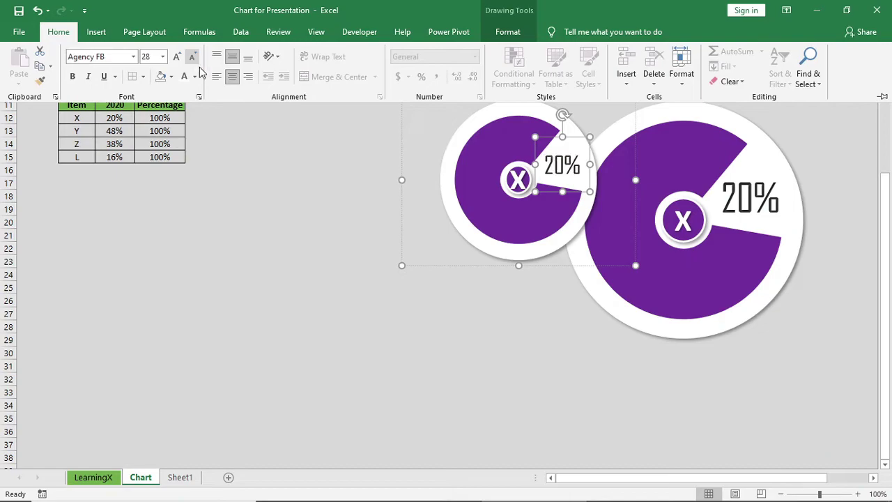
{"action": "left_click", "coordinate": [492, 342]}
Hide the formula bar and the row and column headings on the Chart sheet
{"action": "left_click", "coordinate": [316, 32]}
{"action": "left_click", "coordinate": [208, 57]}
{"action": "left_click", "coordinate": [211, 77]}
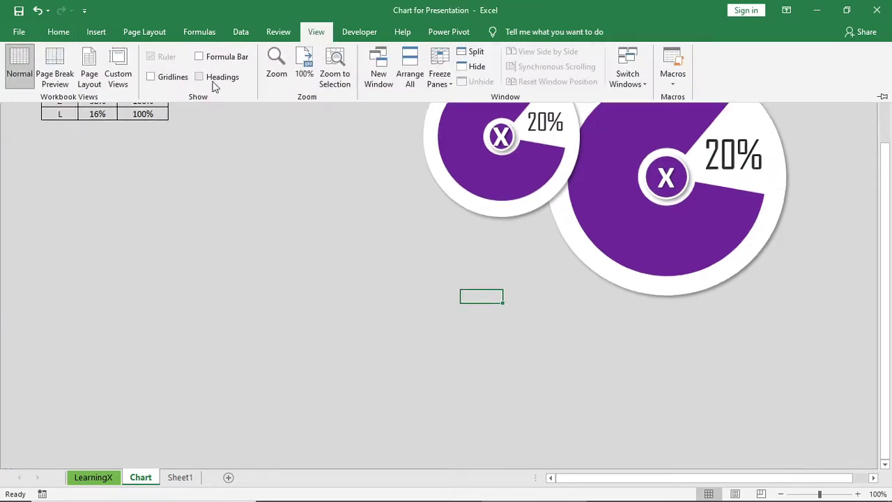
{"action": "left_click", "coordinate": [452, 326]}
Move the large doughnut aside, add a smaller third doughnut copy below the second and reduce its percentage text size
{"action": "mouse_move", "coordinate": [739, 296]}
{"action": "left_mouse_down"}
{"action": "mouse_move", "coordinate": [790, 303]}
{"action": "mouse_move", "coordinate": [792, 333]}
{"action": "left_mouse_up"}
{"action": "mouse_move", "coordinate": [538, 224]}
{"action": "left_mouse_down"}
{"action": "mouse_move", "coordinate": [592, 221]}
{"action": "mouse_move", "coordinate": [557, 342]}
{"action": "mouse_move", "coordinate": [579, 353]}
{"action": "mouse_move", "coordinate": [663, 342]}
{"action": "mouse_move", "coordinate": [625, 315]}
{"action": "mouse_move", "coordinate": [606, 321]}
{"action": "mouse_move", "coordinate": [616, 325]}
{"action": "left_mouse_up"}
{"action": "left_click", "coordinate": [569, 237]}
{"action": "left_click", "coordinate": [66, 32]}
{"action": "left_click", "coordinate": [191, 57]}
Increase the third doughnut's first slice angle so its gap faces lower left, and move its percentage label into the gap
{"action": "left_click", "coordinate": [573, 271]}
{"action": "right_click", "coordinate": [574, 271]}
{"action": "left_click", "coordinate": [608, 392]}
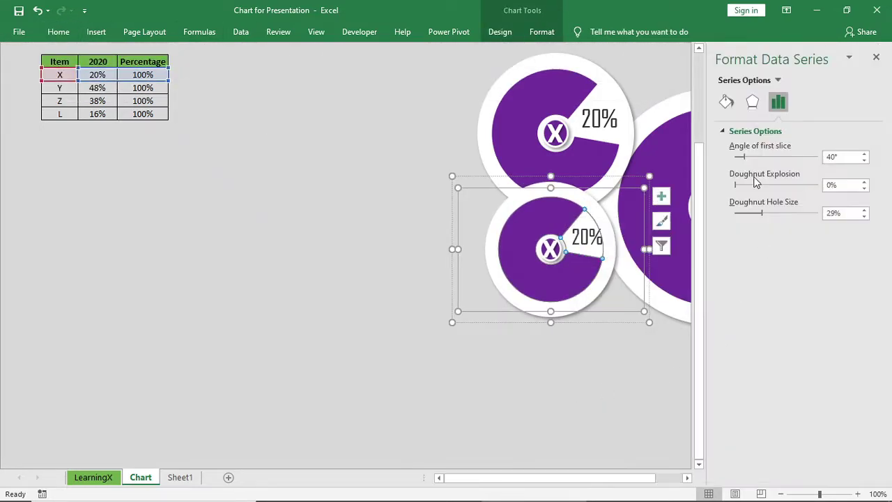
{"action": "left_click_drag", "start_coordinate": [752, 159], "coordinate": [786, 160]}
{"action": "left_click_drag", "start_coordinate": [585, 240], "coordinate": [512, 293]}
{"action": "left_click", "coordinate": [565, 388]}
{"action": "left_click", "coordinate": [875, 57]}
Increase the second doughnut's first slice angle so its gap faces upper left, and move its percentage label into the gap
{"action": "left_click", "coordinate": [581, 155]}
{"action": "right_click", "coordinate": [581, 155]}
{"action": "left_click", "coordinate": [616, 281]}
{"action": "left_click_drag", "start_coordinate": [744, 157], "coordinate": [797, 159]}
{"action": "left_click_drag", "start_coordinate": [585, 144], "coordinate": [506, 138]}
{"action": "left_click", "coordinate": [875, 57]}
Duplicate the third doughnut group to its lower right and shrink the copy to form the fourth and smallest circle
{"action": "left_click", "coordinate": [563, 301]}
{"action": "left_click_drag", "start_coordinate": [578, 322], "coordinate": [645, 399], "text": "ctrl"}
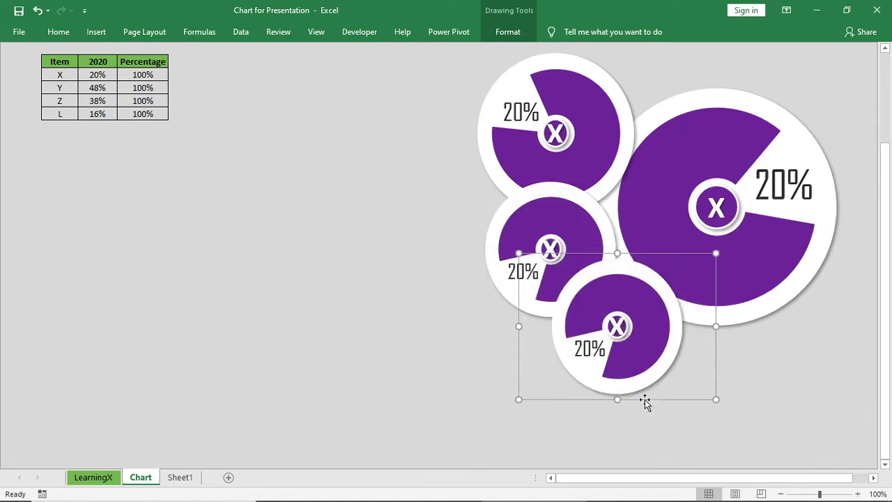
{"action": "left_click_drag", "start_coordinate": [715, 400], "coordinate": [659, 374]}
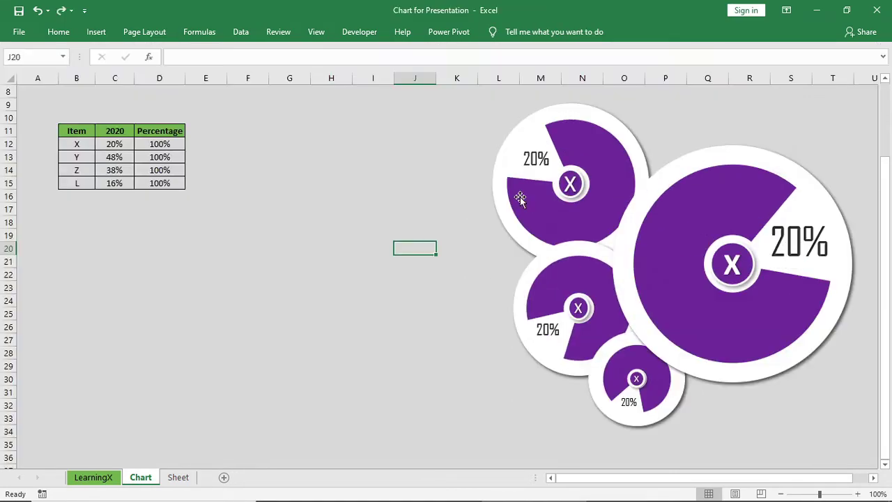
Change the upper small doughnut's series source to item Y's row, with name B13 and values C13:D13
{"action": "left_click", "coordinate": [520, 197]}
{"action": "left_click", "coordinate": [520, 197]}
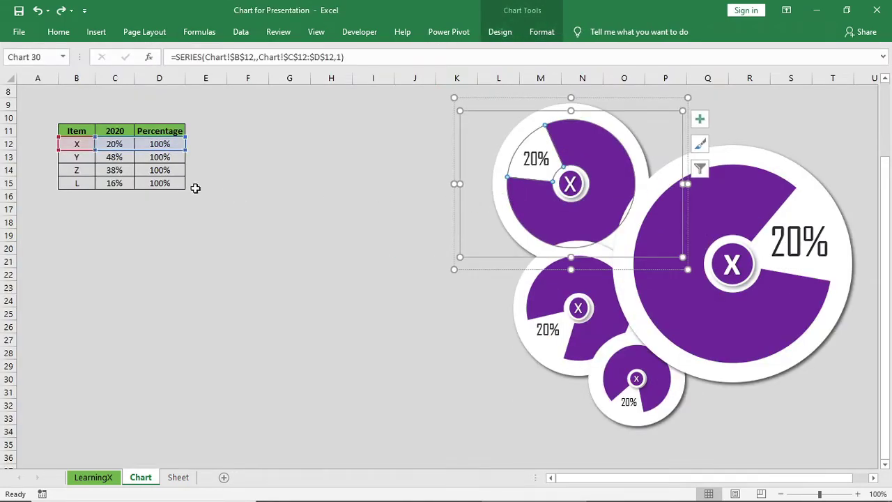
{"action": "left_click_drag", "start_coordinate": [146, 149], "coordinate": [138, 157]}
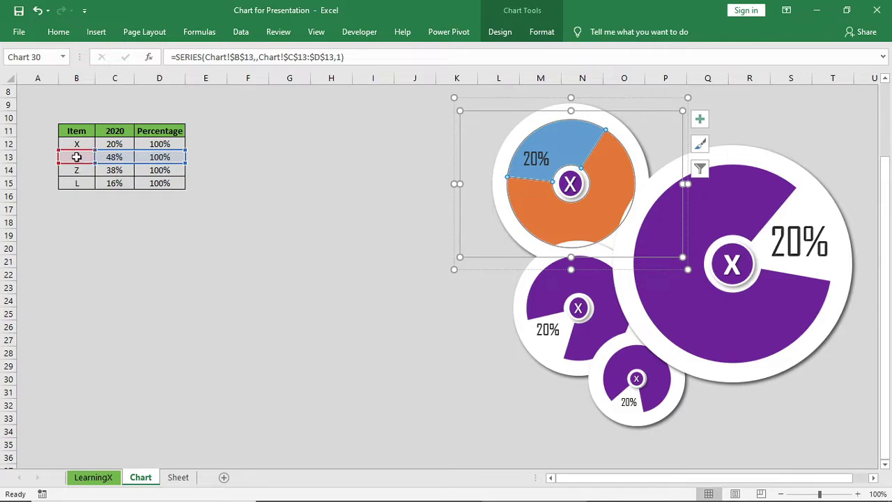
{"action": "left_click", "coordinate": [328, 287]}
Change the middle small doughnut's series source to item Z's row, with name B14 and values C14:D14
{"action": "left_click", "coordinate": [539, 289]}
{"action": "left_click", "coordinate": [539, 289]}
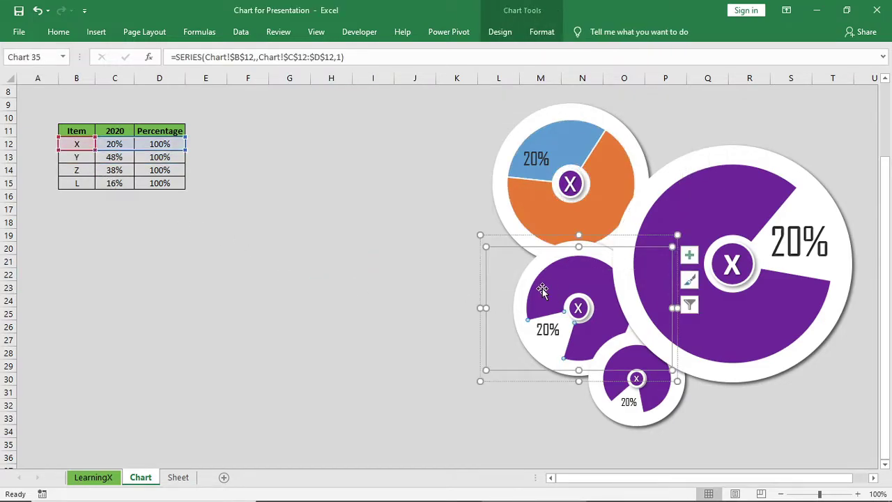
{"action": "left_click", "coordinate": [539, 302]}
{"action": "left_click", "coordinate": [539, 303]}
{"action": "left_click_drag", "start_coordinate": [120, 150], "coordinate": [120, 169]}
{"action": "left_click_drag", "start_coordinate": [77, 150], "coordinate": [76, 190]}
{"action": "left_click", "coordinate": [368, 406]}
Change the smallest doughnut's series source to item L's row, with name B15 and values C15:D15
{"action": "left_click", "coordinate": [611, 393]}
{"action": "left_click", "coordinate": [611, 393]}
{"action": "left_click", "coordinate": [331, 340]}
Remove the fill from the Y doughnut's first slice and fill its remaining slice with green
{"action": "left_click", "coordinate": [561, 136]}
{"action": "left_click", "coordinate": [561, 136]}
{"action": "left_click", "coordinate": [561, 137]}
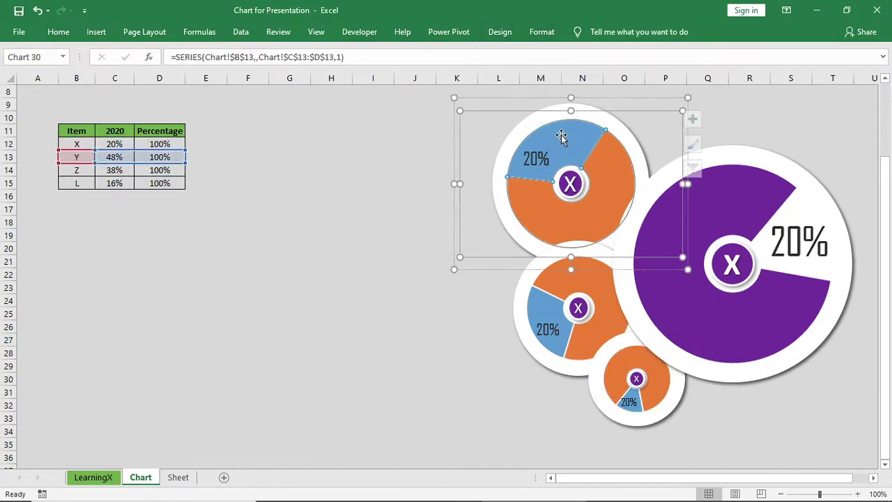
{"action": "double_click", "coordinate": [542, 34]}
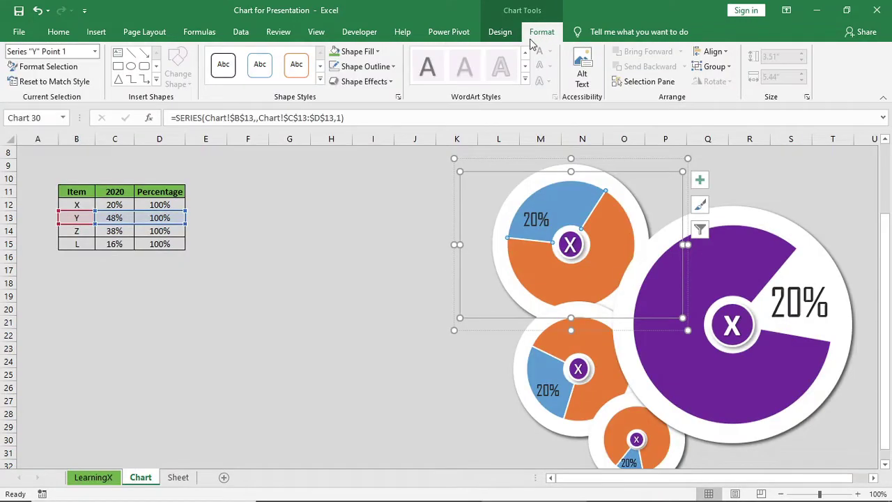
{"action": "left_click", "coordinate": [352, 52]}
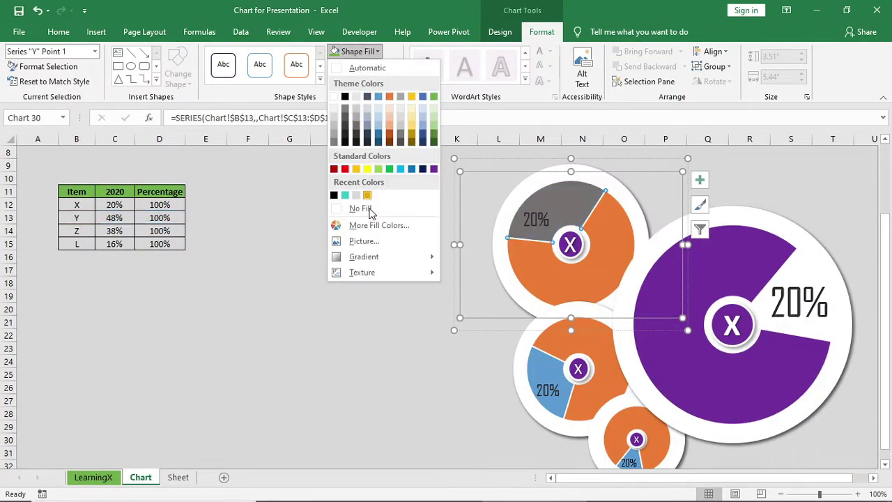
{"action": "left_click", "coordinate": [367, 207]}
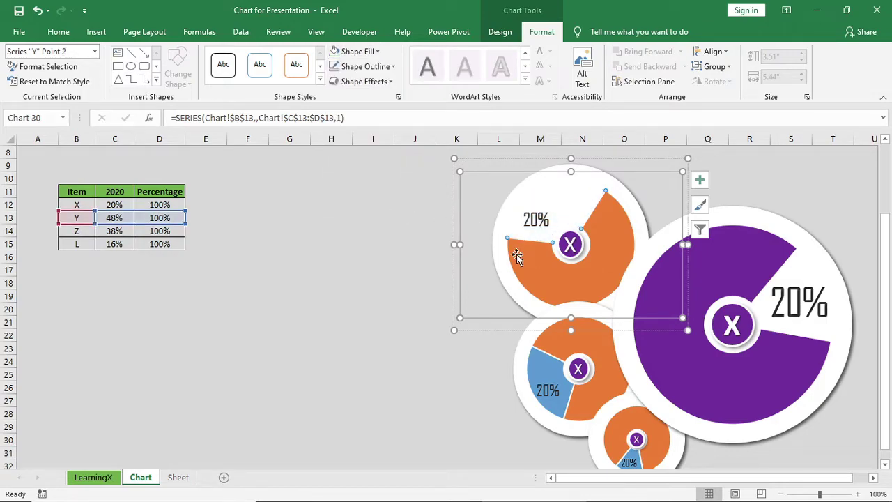
{"action": "left_click", "coordinate": [362, 53]}
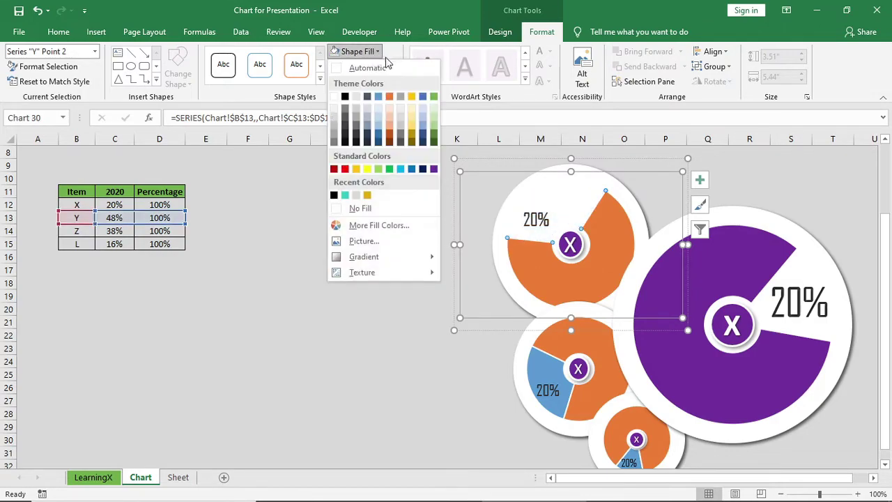
{"action": "left_click", "coordinate": [388, 170]}
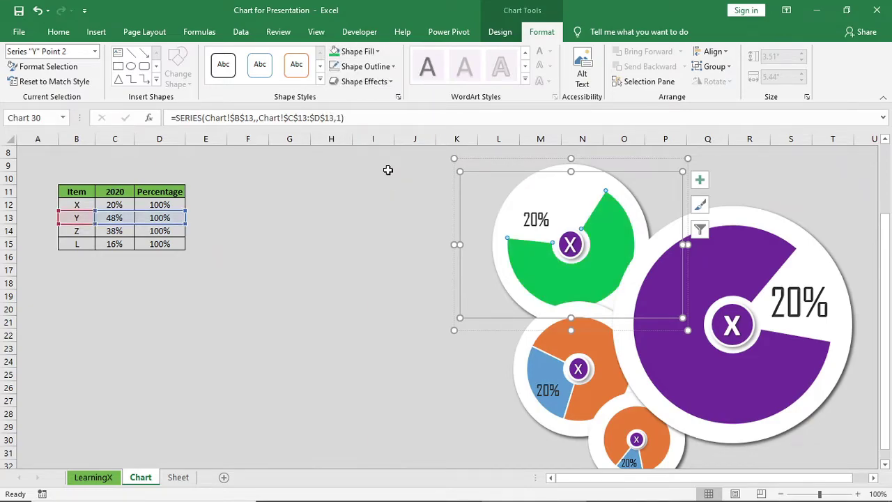
Move the Y doughnut group left, away from the other circles, and fill its centre circle with green
{"action": "left_click_drag", "start_coordinate": [498, 157], "coordinate": [394, 160]}
{"action": "left_click", "coordinate": [465, 246]}
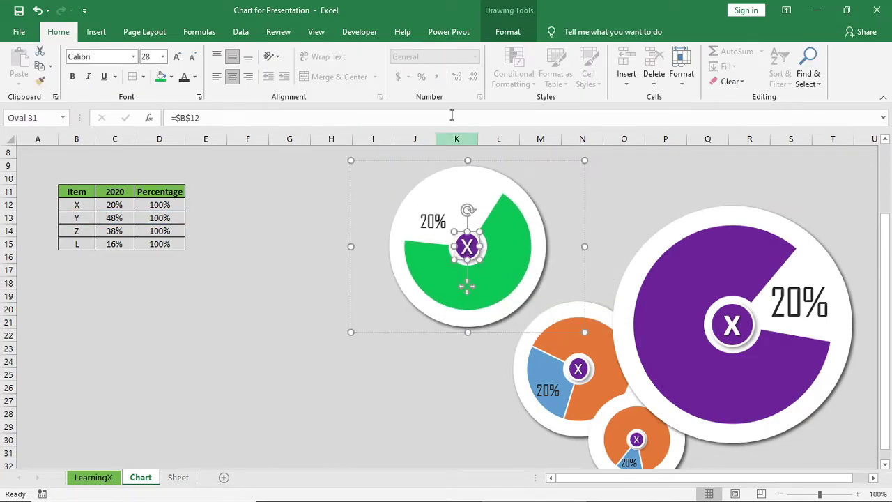
{"action": "left_click", "coordinate": [507, 32]}
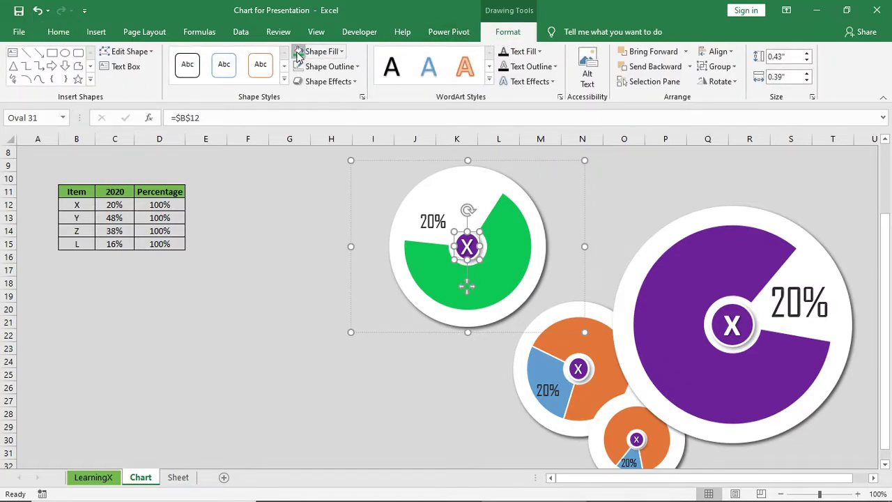
{"action": "left_click", "coordinate": [293, 255]}
Move the Z doughnut group below the green one and fill its larger slice and centre circle with gold
{"action": "scroll", "coordinate": [295, 269], "scroll_direction": "down", "scroll_amount": 2}
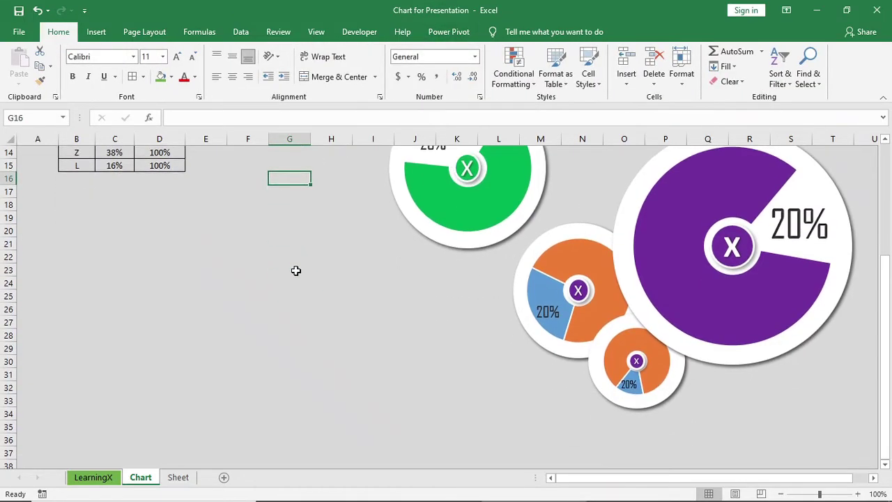
{"action": "left_click", "coordinate": [549, 326]}
{"action": "left_click_drag", "start_coordinate": [549, 326], "coordinate": [460, 345]}
{"action": "left_click", "coordinate": [466, 277]}
{"action": "left_click", "coordinate": [542, 32]}
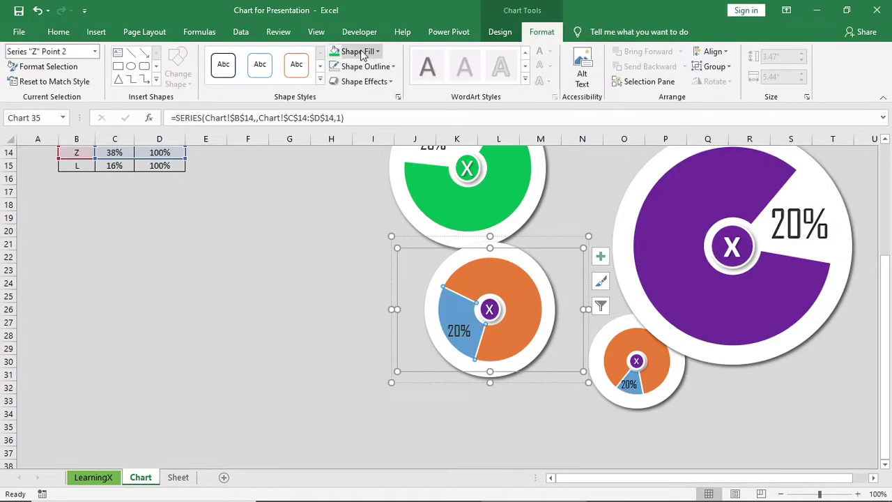
{"action": "left_click", "coordinate": [370, 51]}
{"action": "left_click", "coordinate": [411, 96]}
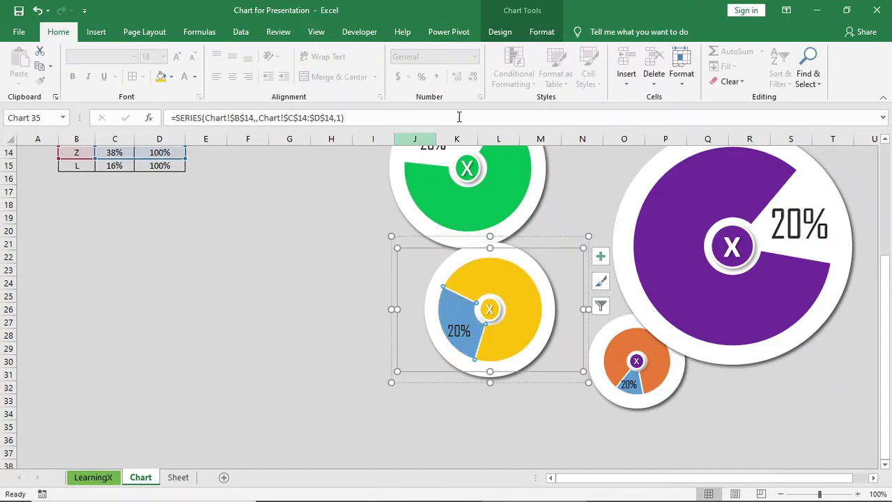
Remove the fill from the Z doughnut's first slice, behind its percentage label
{"action": "left_click", "coordinate": [536, 33]}
{"action": "left_click", "coordinate": [358, 51]}
{"action": "left_click", "coordinate": [424, 207]}
Move the smallest doughnut group clear of the large purple one and fill its centre circle with blue
{"action": "left_click", "coordinate": [588, 414]}
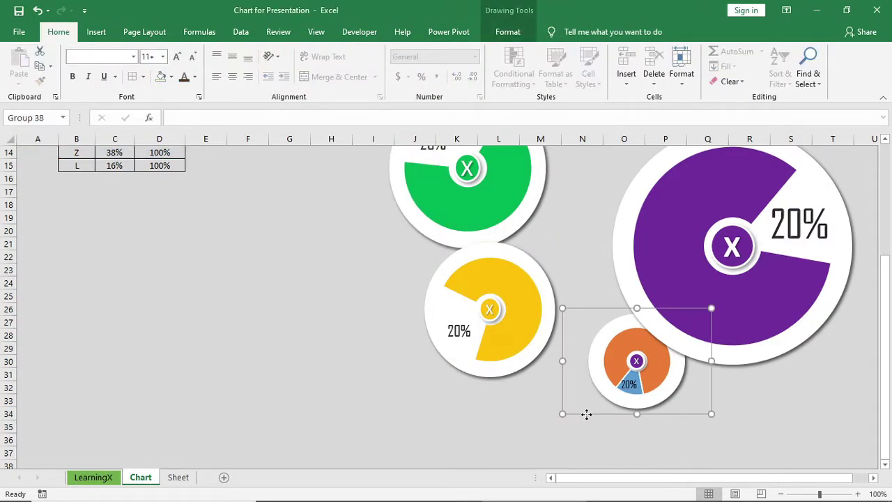
{"action": "left_click_drag", "start_coordinate": [636, 368], "coordinate": [598, 390]}
{"action": "left_click", "coordinate": [512, 33]}
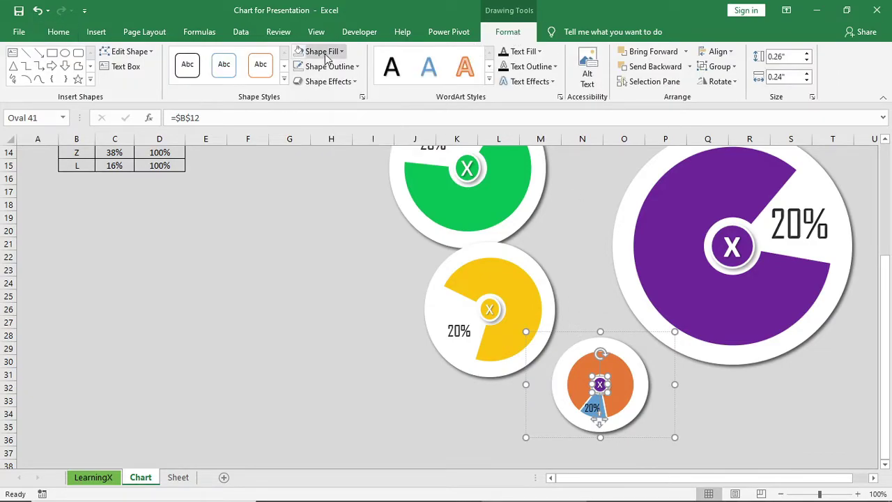
{"action": "left_click", "coordinate": [327, 56]}
{"action": "left_click", "coordinate": [379, 171]}
Fill the L doughnut's larger slice with blue and remove the fill from its first slice
{"action": "left_click", "coordinate": [573, 376]}
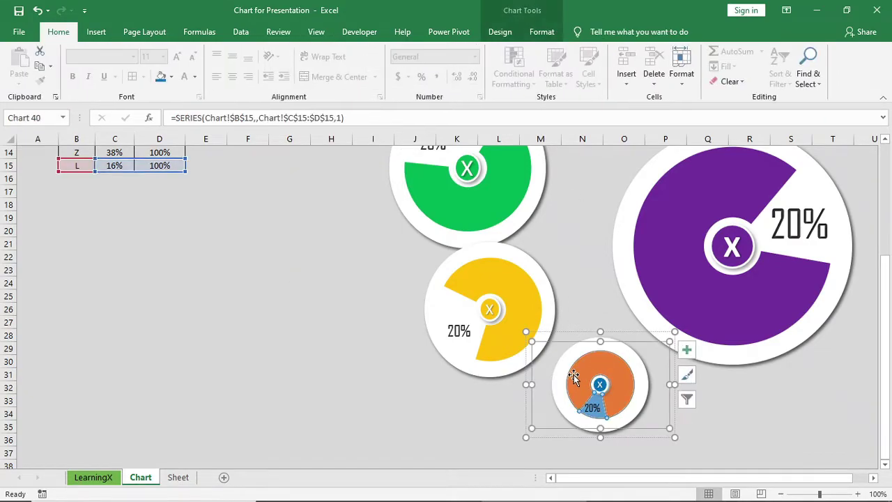
{"action": "left_click", "coordinate": [542, 33]}
{"action": "left_click", "coordinate": [335, 52]}
{"action": "left_click", "coordinate": [598, 403]}
{"action": "left_click", "coordinate": [600, 397]}
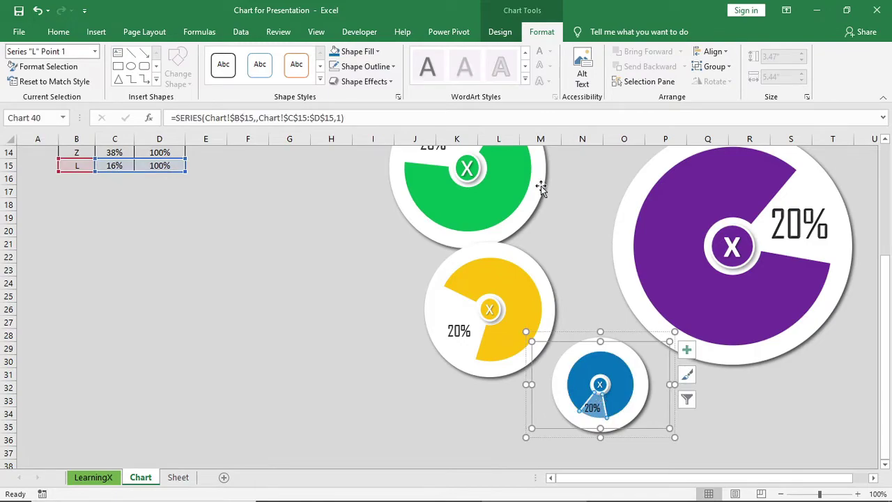
{"action": "left_click", "coordinate": [370, 51]}
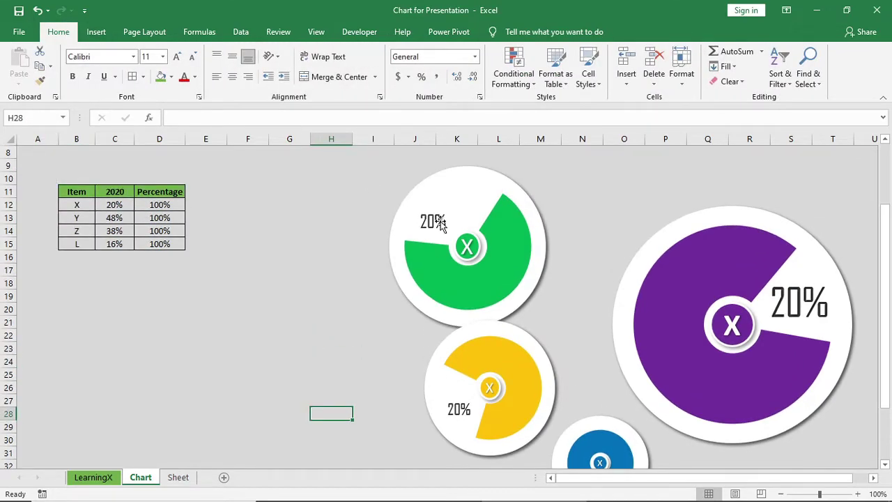
Link the green doughnut's percentage label to cell C13
{"action": "left_click", "coordinate": [441, 224]}
{"action": "left_click", "coordinate": [432, 221]}
{"action": "left_click", "coordinate": [230, 118]}
{"action": "type", "text": "="}
{"action": "left_click", "coordinate": [121, 218]}
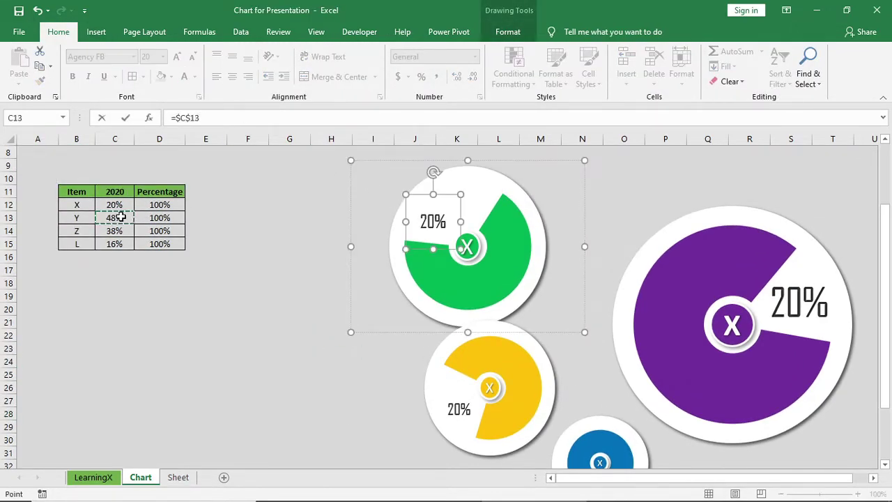
{"action": "key", "text": "Return"}
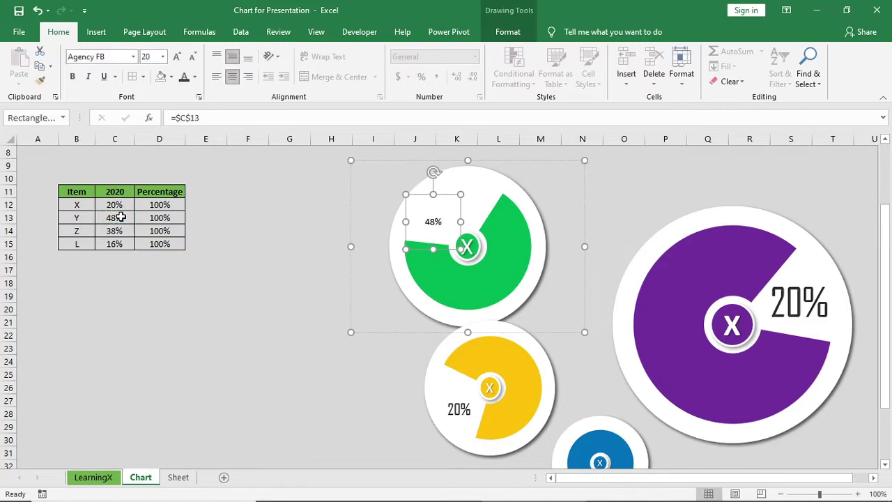
Link the green doughnut's centre circle label to cell B13
{"action": "left_click", "coordinate": [466, 247]}
{"action": "left_click_drag", "start_coordinate": [167, 117], "coordinate": [139, 117]}
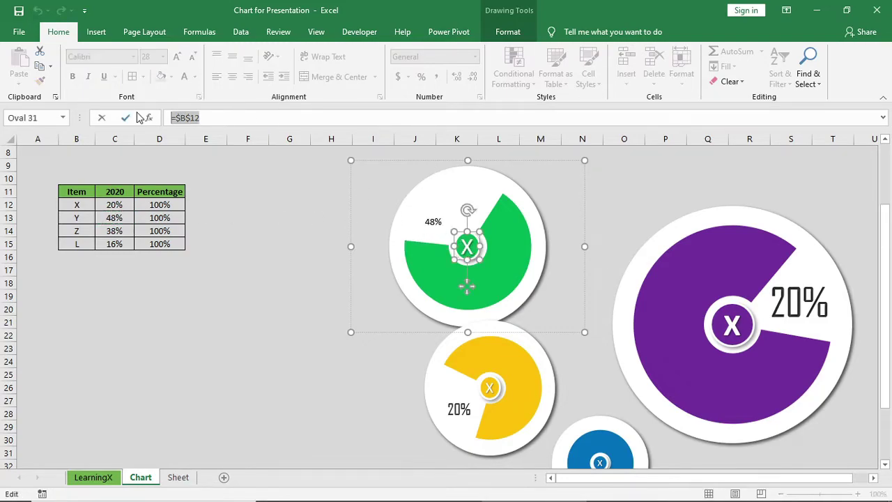
{"action": "key", "text": "Return"}
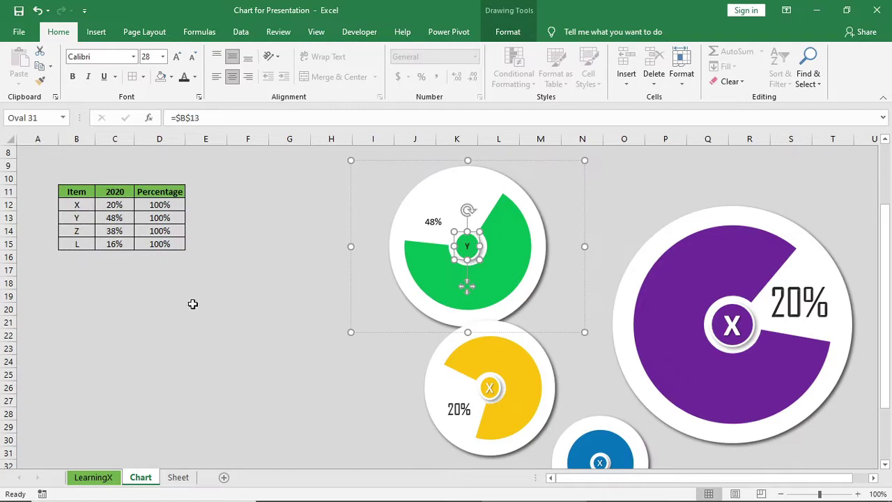
Link the yellow doughnut's centre circle label to cell B14 and its percentage label to cell C14
{"action": "scroll", "coordinate": [279, 333], "scroll_direction": "down", "scroll_amount": 2}
{"action": "left_click", "coordinate": [490, 308]}
{"action": "type", "text": "="}
{"action": "scroll", "coordinate": [102, 188], "scroll_direction": "up", "scroll_amount": 1}
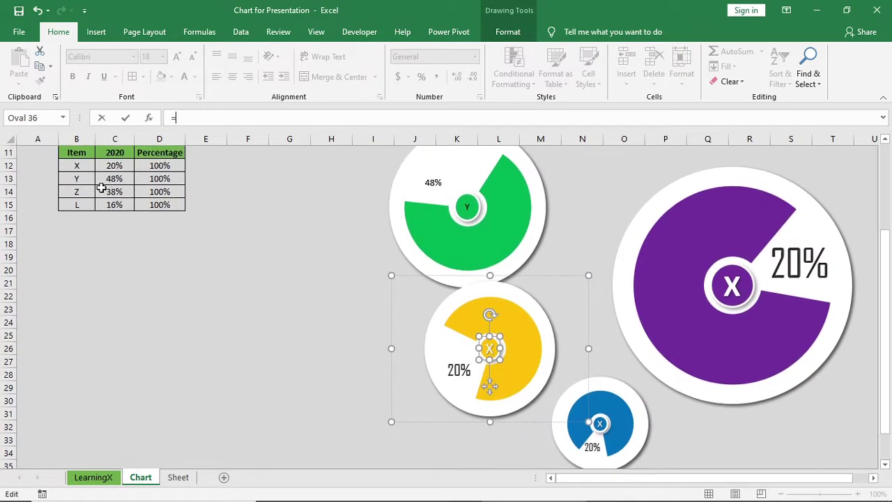
{"action": "left_click", "coordinate": [82, 192]}
{"action": "key", "text": "Return"}
{"action": "left_click", "coordinate": [451, 374]}
{"action": "left_click_drag", "start_coordinate": [202, 118], "coordinate": [140, 126]}
Link the blue doughnut's centre circle label to cell B15 and its percentage label to cell C15
{"action": "left_click", "coordinate": [601, 423]}
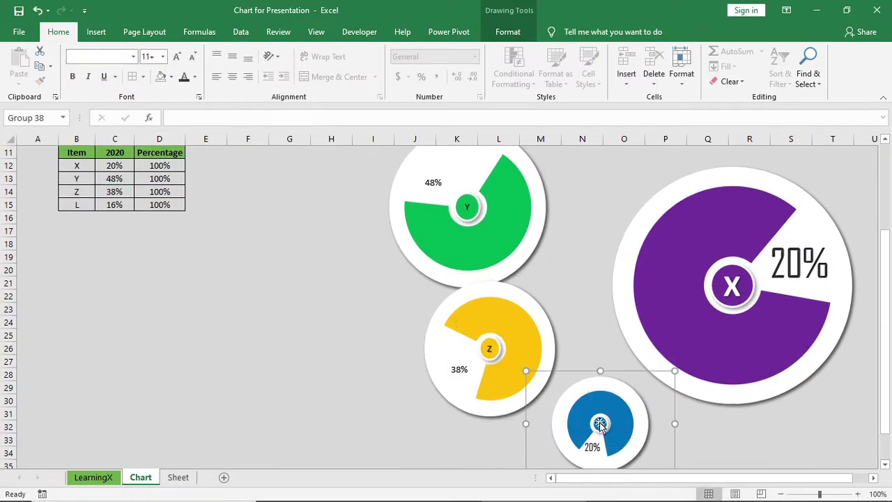
{"action": "left_click", "coordinate": [601, 423]}
{"action": "left_click_drag", "start_coordinate": [203, 118], "coordinate": [93, 131]}
{"action": "type", "text": "="}
{"action": "left_click", "coordinate": [72, 205]}
{"action": "key", "text": "Return"}
{"action": "left_click", "coordinate": [592, 447]}
{"action": "triple_click", "coordinate": [168, 118]}
{"action": "left_click", "coordinate": [114, 204]}
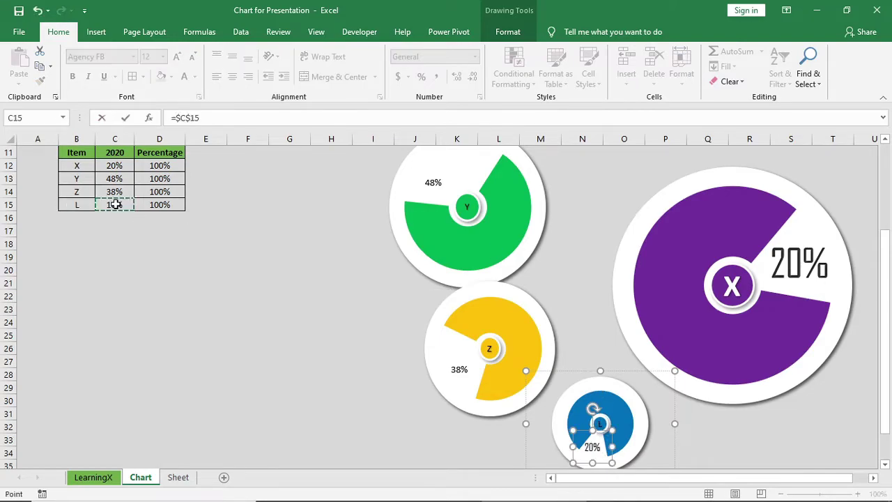
{"action": "key", "text": "Return"}
{"action": "left_click", "coordinate": [247, 332]}
Move the green doughnut group against the purple one and set the yellow group apart, closer to the table
{"action": "scroll", "coordinate": [291, 332], "scroll_direction": "up", "scroll_amount": 1}
{"action": "left_click", "coordinate": [583, 209]}
{"action": "left_click_drag", "start_coordinate": [583, 209], "coordinate": [683, 202]}
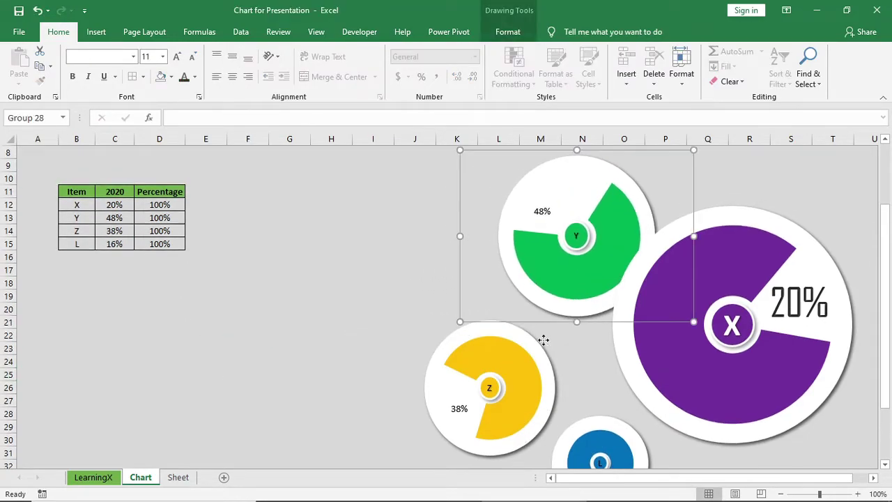
{"action": "left_click_drag", "start_coordinate": [489, 387], "coordinate": [397, 312]}
Format the Z label in the yellow doughnut's centre circle as bold white Calibri, size 12
{"action": "left_click", "coordinate": [402, 313]}
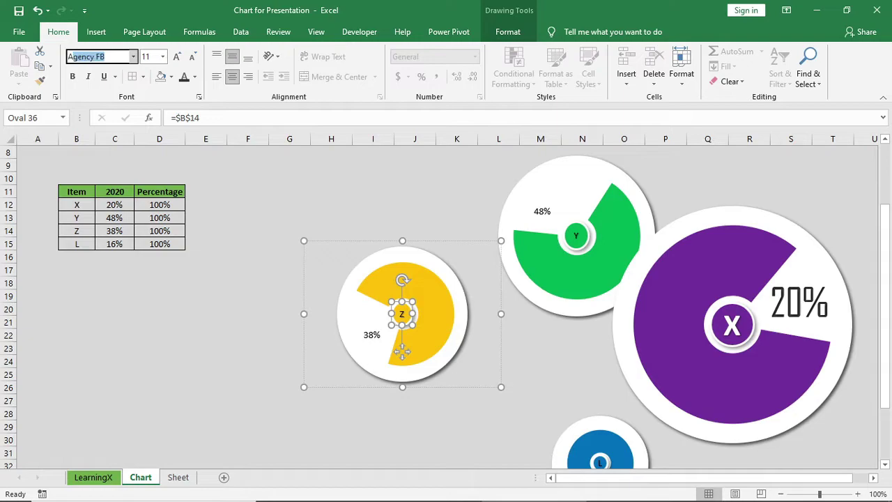
{"action": "left_click", "coordinate": [194, 77]}
{"action": "left_click", "coordinate": [184, 123]}
{"action": "left_click", "coordinate": [71, 78]}
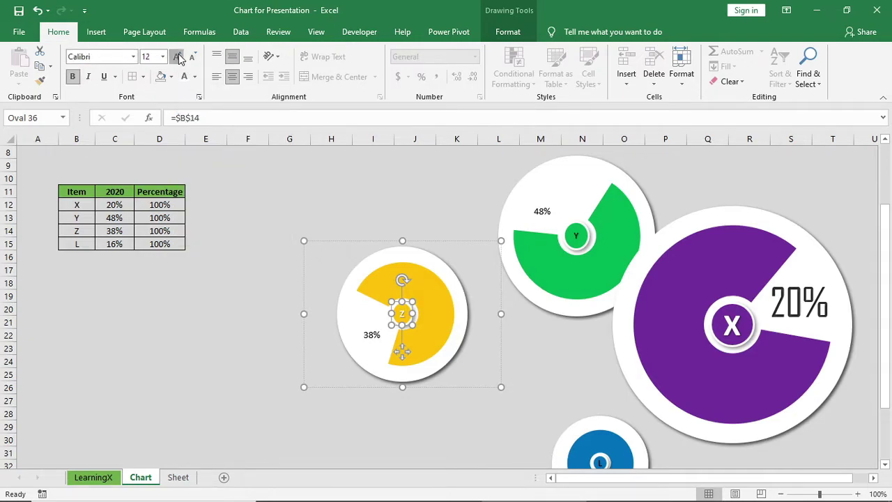
Format the yellow doughnut's percentage label in Agency FB, size 20, and reposition it within the open slice
{"action": "key", "text": "Tab"}
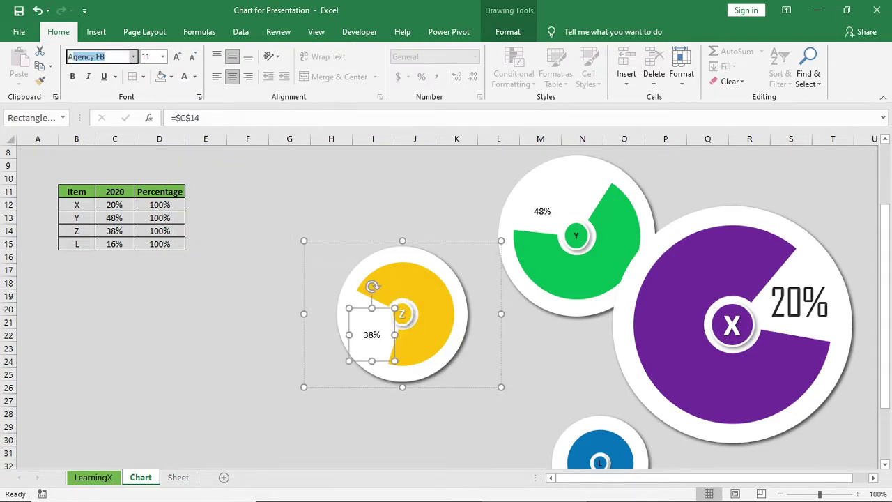
{"action": "left_click", "coordinate": [507, 31]}
{"action": "left_click", "coordinate": [526, 81]}
{"action": "mouse_move", "coordinate": [554, 112]}
{"action": "left_click", "coordinate": [627, 170]}
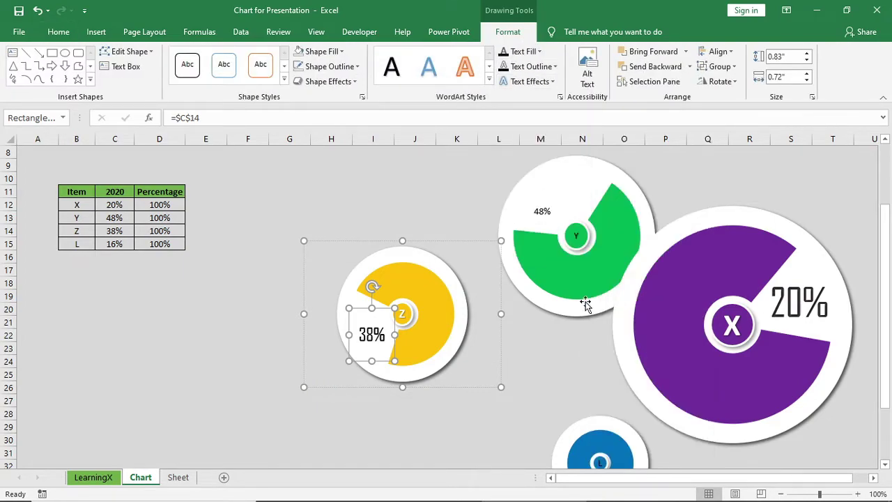
{"action": "left_click_drag", "start_coordinate": [395, 326], "coordinate": [393, 310]}
{"action": "left_click", "coordinate": [58, 32]}
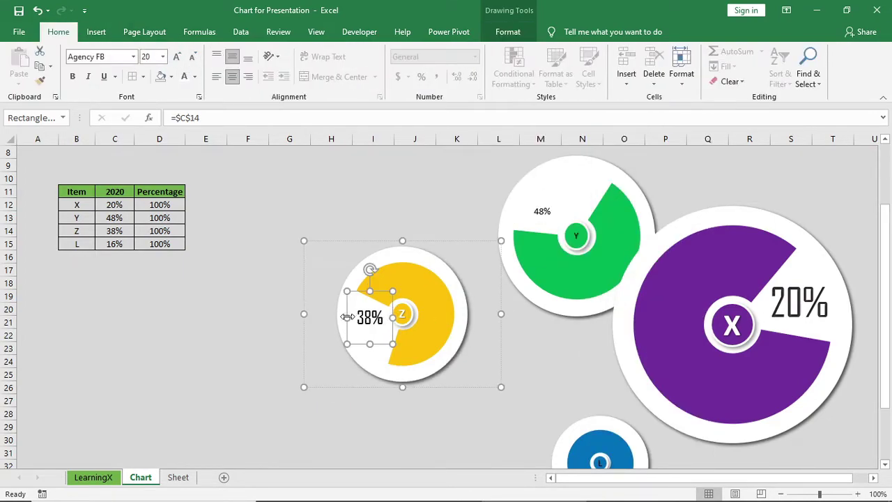
{"action": "mouse_move", "coordinate": [369, 344]}
{"action": "left_mouse_down"}
{"action": "mouse_move", "coordinate": [373, 331]}
{"action": "mouse_move", "coordinate": [382, 336]}
{"action": "left_mouse_up"}
Move the green doughnut group beside the yellow one and restyle its labels: Agency FB 28 for the percentage, bold white for the centre letter
{"action": "left_click", "coordinate": [523, 317]}
{"action": "left_click_drag", "start_coordinate": [524, 321], "coordinate": [467, 325]}
{"action": "left_click", "coordinate": [486, 215]}
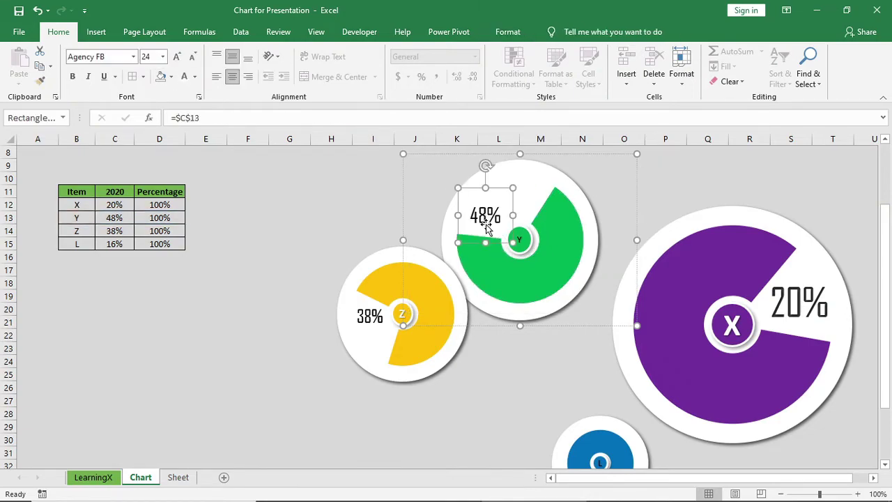
{"action": "left_click_drag", "start_coordinate": [499, 241], "coordinate": [497, 241]}
{"action": "left_click", "coordinate": [193, 58]}
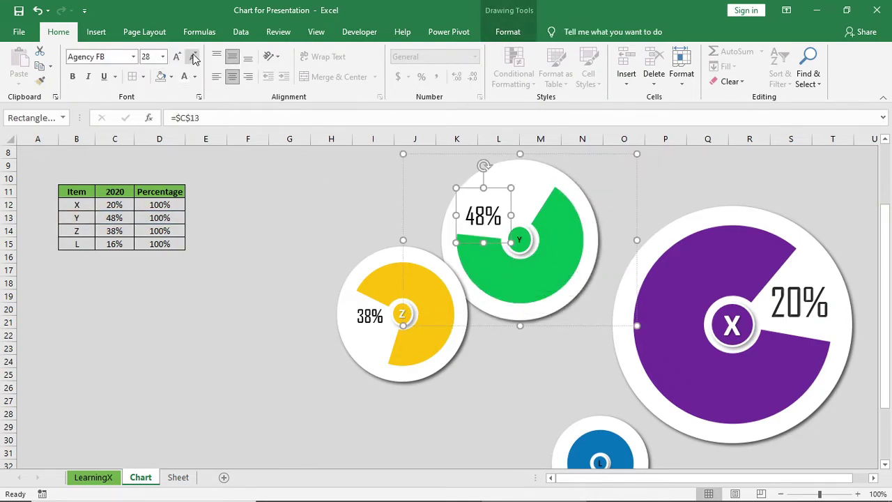
{"action": "left_click", "coordinate": [519, 240]}
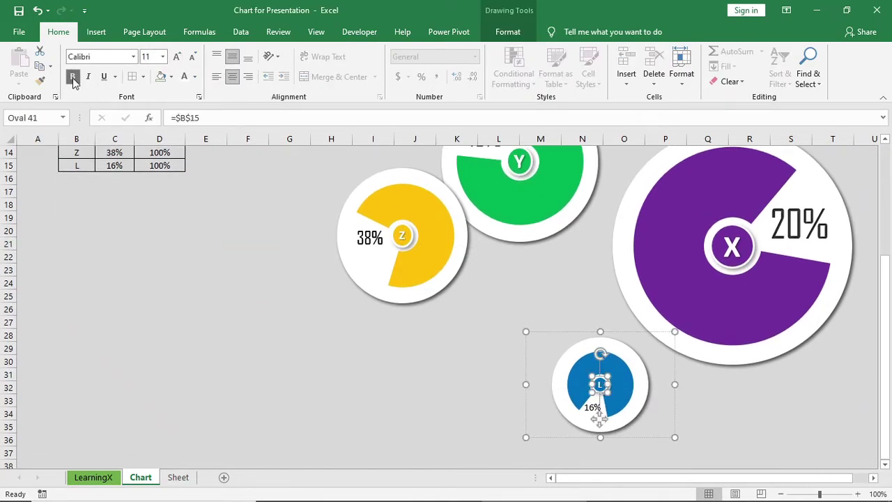
Format the blue doughnut's percentage label as Agency FB, size 14, and nudge it into the open slice
{"action": "left_click", "coordinate": [592, 410]}
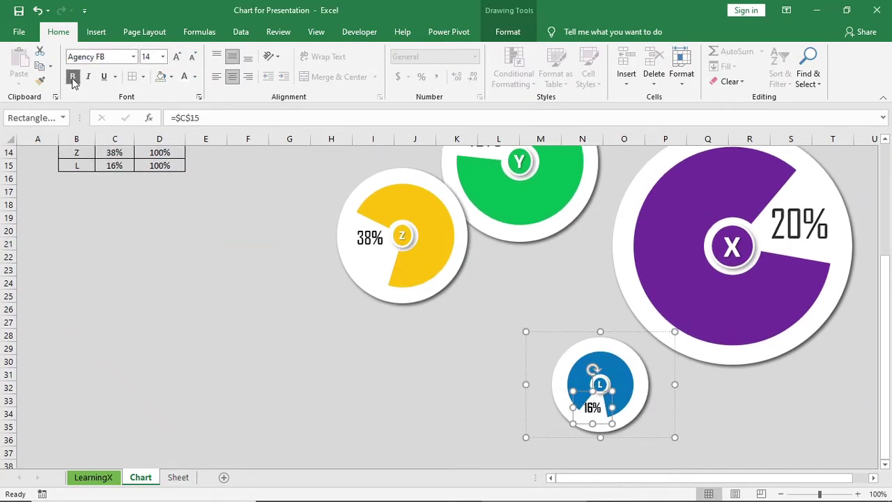
{"action": "left_click_drag", "start_coordinate": [601, 423], "coordinate": [602, 420]}
{"action": "left_click", "coordinate": [422, 376]}
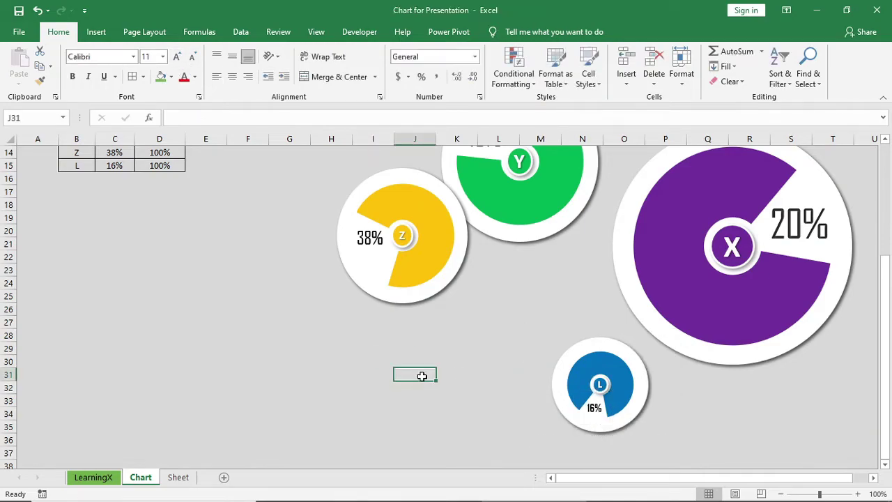
Collapse the ribbon and cluster the green, yellow and blue doughnut groups so that they overlap around the purple one
{"action": "scroll", "coordinate": [422, 376], "scroll_direction": "up", "scroll_amount": 1}
{"action": "key", "text": "ctrl+F1"}
{"action": "left_click", "coordinate": [457, 404]}
{"action": "left_click", "coordinate": [533, 222]}
{"action": "scroll", "coordinate": [507, 320], "scroll_direction": "up", "scroll_amount": 1}
{"action": "mouse_move", "coordinate": [585, 261]}
{"action": "left_mouse_down"}
{"action": "mouse_move", "coordinate": [579, 241]}
{"action": "mouse_move", "coordinate": [582, 257]}
{"action": "mouse_move", "coordinate": [598, 257]}
{"action": "left_mouse_up"}
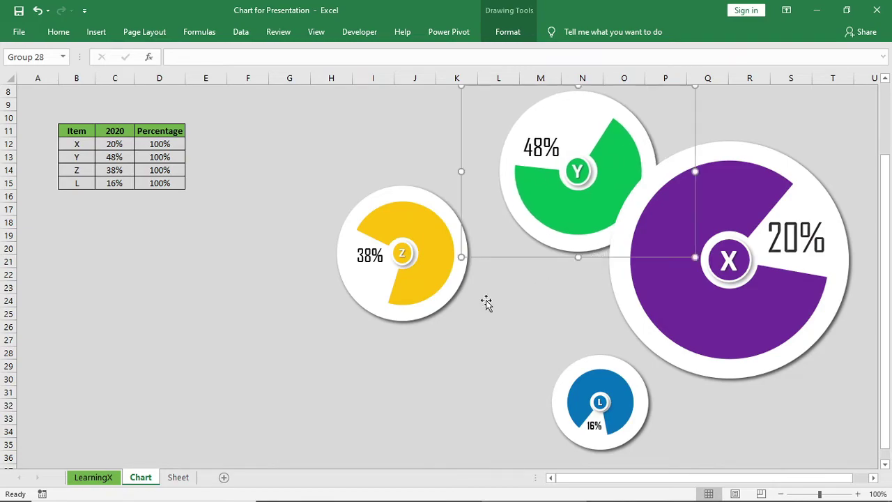
{"action": "left_click_drag", "start_coordinate": [475, 324], "coordinate": [635, 358]}
{"action": "left_click_drag", "start_coordinate": [676, 385], "coordinate": [697, 345]}
Bring the purple doughnut group to the front
{"action": "left_click", "coordinate": [687, 152]}
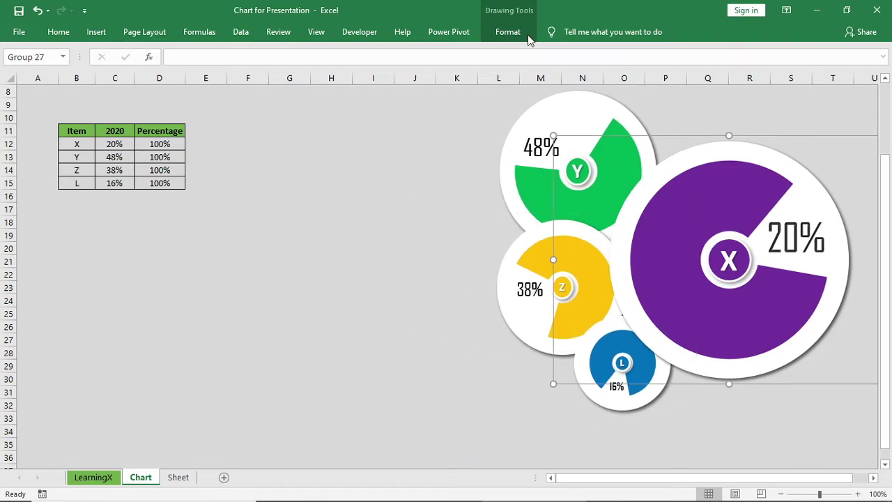
{"action": "left_click", "coordinate": [519, 34]}
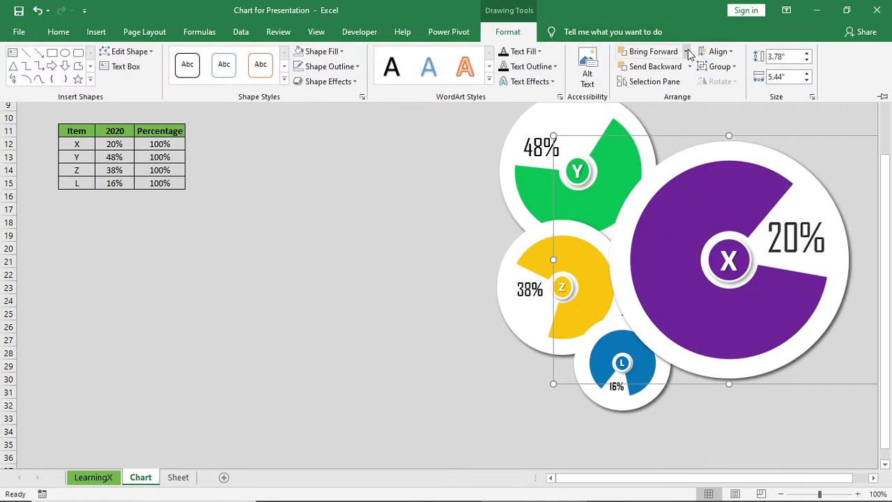
{"action": "left_click", "coordinate": [687, 52]}
{"action": "left_click", "coordinate": [674, 84]}
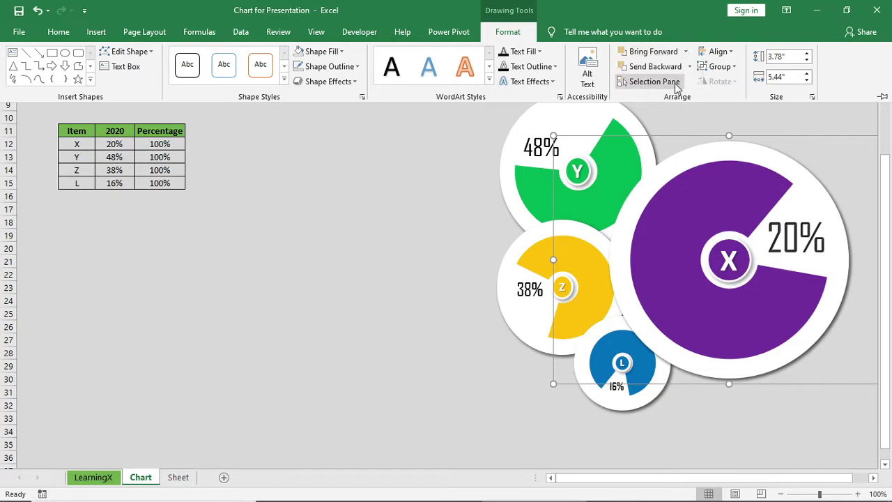
Send the blue L doughnut group to the back, behind the yellow one
{"action": "left_click", "coordinate": [620, 411]}
{"action": "left_click", "coordinate": [620, 409]}
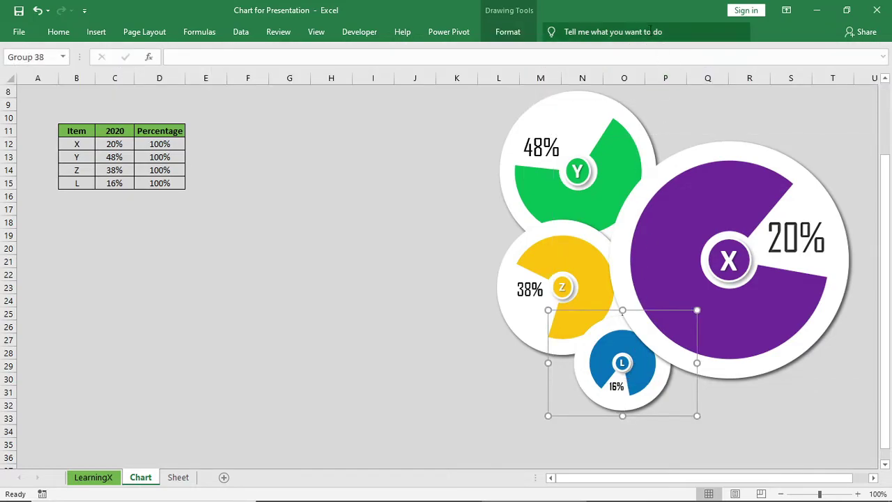
{"action": "left_click", "coordinate": [509, 34]}
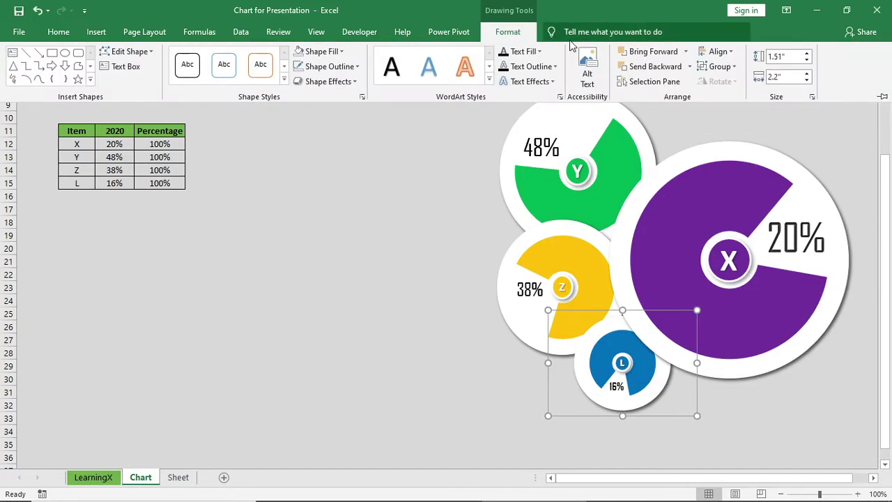
{"action": "left_click", "coordinate": [686, 52]}
{"action": "left_click", "coordinate": [687, 52]}
{"action": "left_click", "coordinate": [689, 66]}
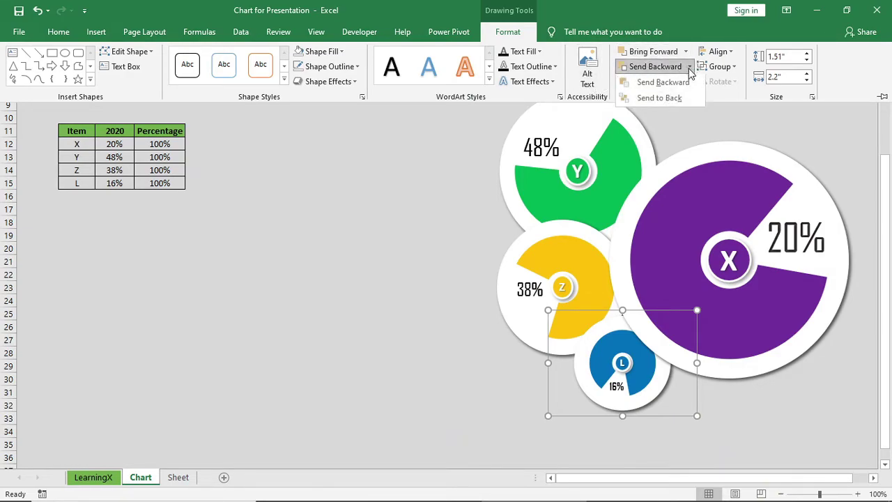
{"action": "left_click", "coordinate": [673, 100]}
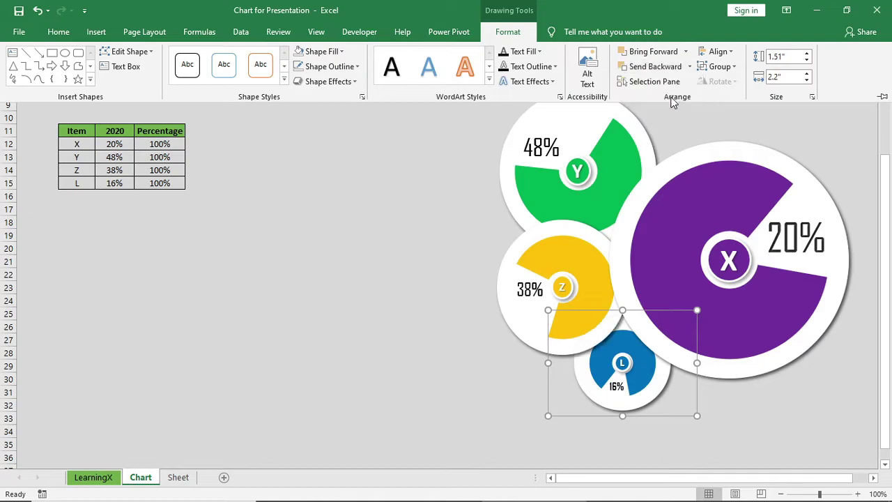
Bring the green Y doughnut group forward so that it overlaps the yellow one
{"action": "left_click", "coordinate": [646, 134]}
{"action": "left_click", "coordinate": [646, 134]}
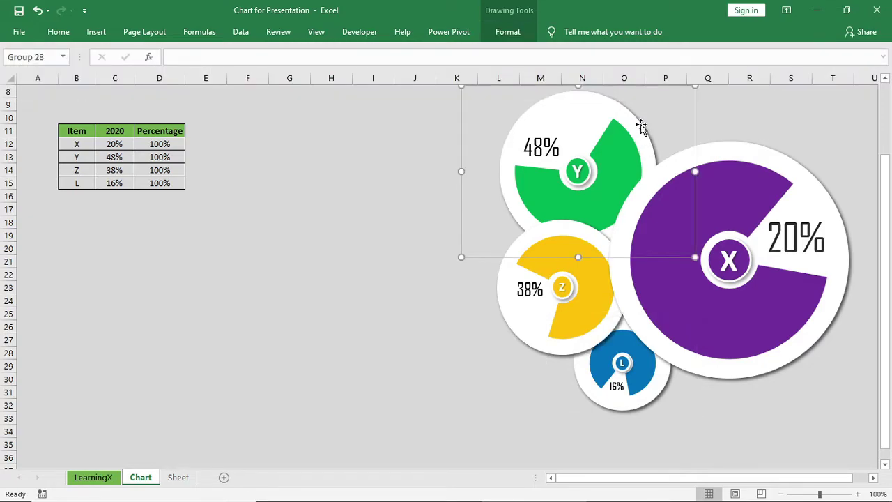
{"action": "left_click", "coordinate": [521, 33]}
{"action": "left_click", "coordinate": [685, 52]}
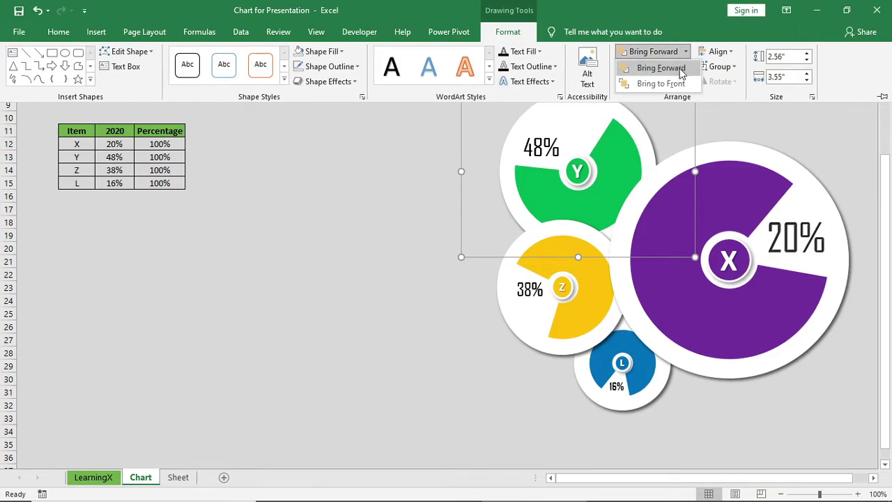
{"action": "left_click", "coordinate": [679, 66]}
{"action": "left_click", "coordinate": [399, 356]}
{"action": "left_click", "coordinate": [398, 356]}
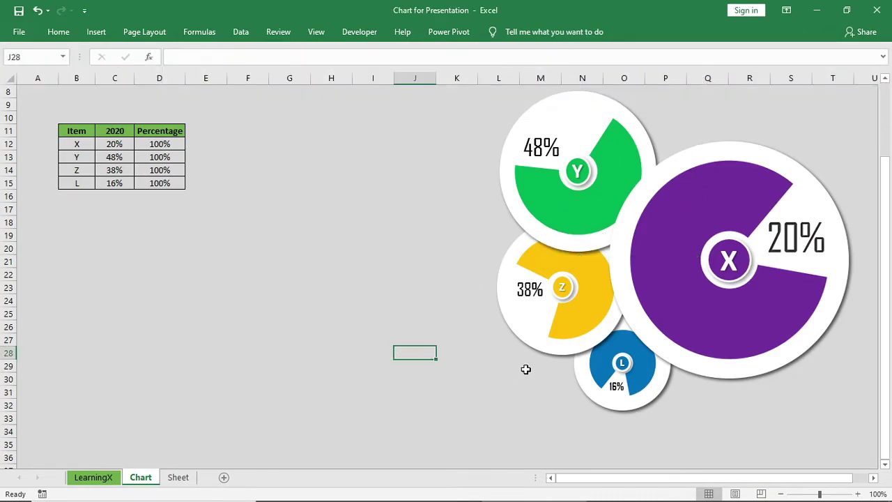
Hide the worksheet's row and column headings
{"action": "left_click", "coordinate": [199, 60]}
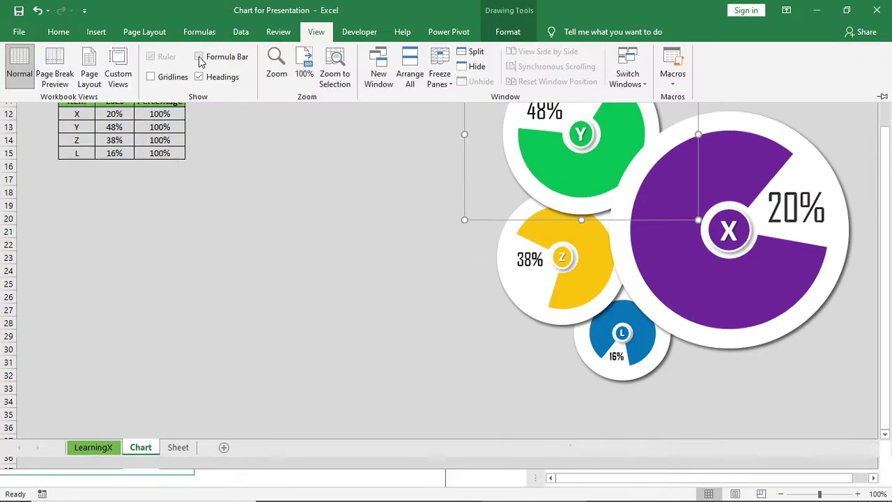
{"action": "left_click", "coordinate": [199, 77]}
{"action": "left_click", "coordinate": [316, 32]}
Adjust the positions of the four doughnut groups into a tight overlapping cluster around the purple circle
{"action": "left_click_drag", "start_coordinate": [771, 371], "coordinate": [792, 411]}
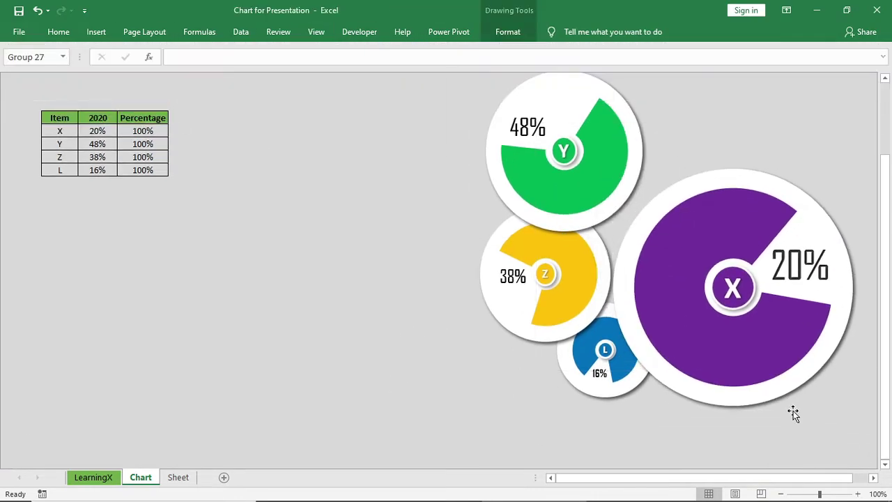
{"action": "left_click_drag", "start_coordinate": [678, 133], "coordinate": [700, 151]}
{"action": "left_click_drag", "start_coordinate": [643, 306], "coordinate": [657, 316]}
{"action": "left_click_drag", "start_coordinate": [584, 400], "coordinate": [587, 423]}
{"action": "left_click_drag", "start_coordinate": [604, 212], "coordinate": [638, 177]}
{"action": "left_click_drag", "start_coordinate": [521, 349], "coordinate": [508, 345]}
{"action": "left_click_drag", "start_coordinate": [588, 424], "coordinate": [585, 412]}
Select all four doughnut groups and group them into a single object
{"action": "left_click", "coordinate": [572, 307], "text": "shift"}
{"action": "left_click", "coordinate": [630, 188], "text": "shift"}
{"action": "left_click", "coordinate": [756, 216], "text": "shift"}
{"action": "left_click", "coordinate": [507, 32]}
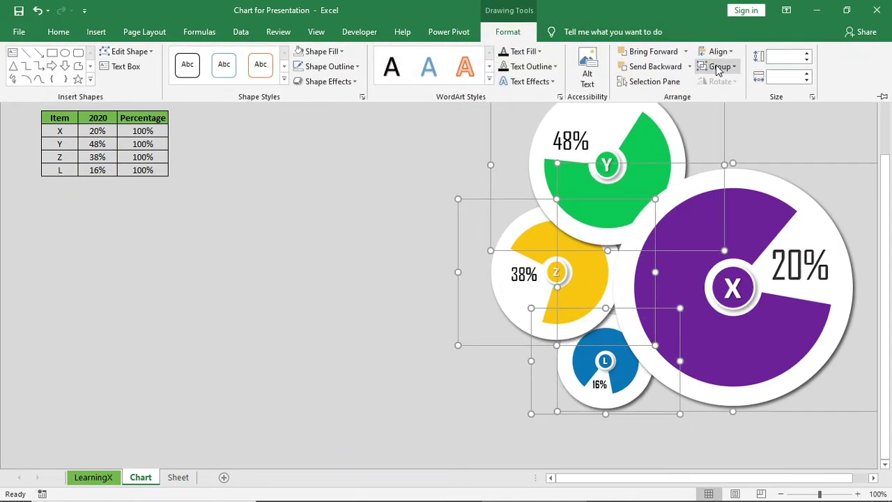
{"action": "left_click", "coordinate": [717, 66]}
{"action": "left_click", "coordinate": [718, 82]}
Move the combined doughnut chart closer to the item table
{"action": "left_click", "coordinate": [645, 416]}
{"action": "left_click_drag", "start_coordinate": [480, 418], "coordinate": [277, 418]}
{"action": "left_click", "coordinate": [788, 313]}
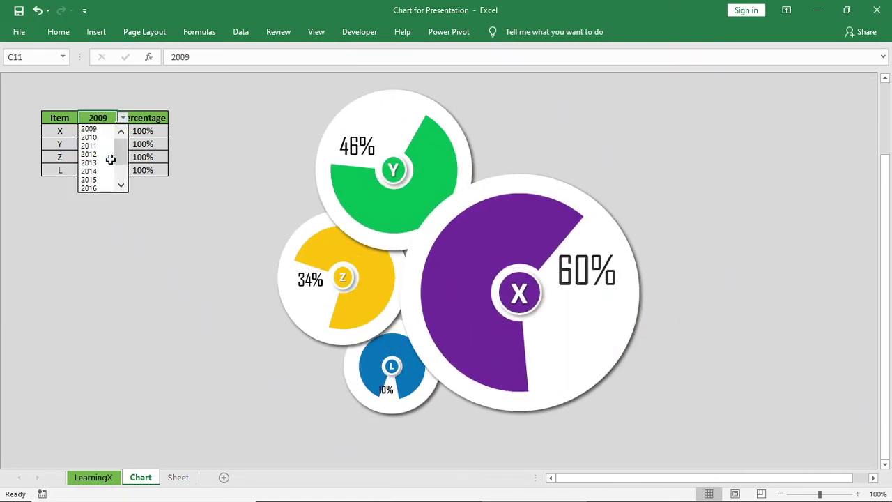
Test the chart by switching the year in C11 to 2016 and other years, ending with 2015
{"action": "left_click", "coordinate": [95, 187]}
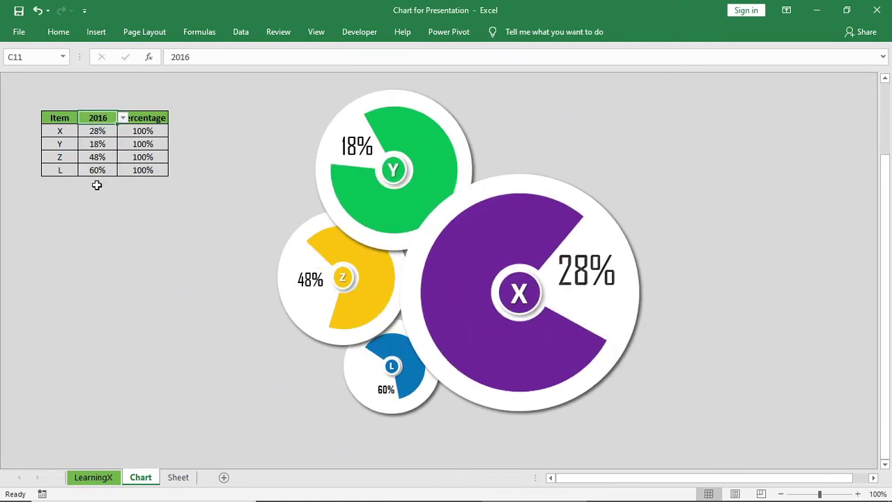
{"action": "left_click", "coordinate": [123, 118]}
{"action": "left_click", "coordinate": [99, 189]}
{"action": "left_click", "coordinate": [123, 118]}
{"action": "left_click_drag", "start_coordinate": [122, 162], "coordinate": [122, 145]}
{"action": "left_click", "coordinate": [94, 129]}
{"action": "left_click", "coordinate": [123, 118]}
{"action": "left_click", "coordinate": [94, 173]}
Switch the year in C11 to 2020 and on to 2016, and reopen the list of years
{"action": "scroll", "coordinate": [129, 223], "scroll_direction": "up", "scroll_amount": 3}
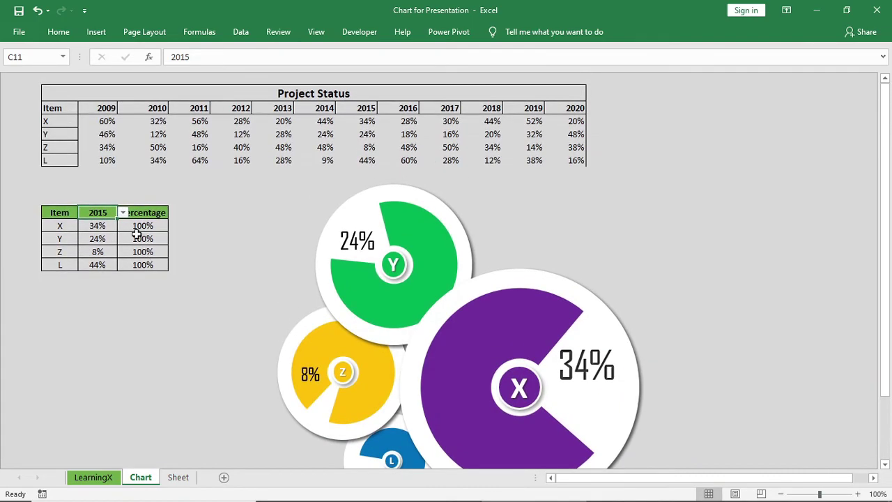
{"action": "left_click", "coordinate": [122, 213]}
{"action": "left_click", "coordinate": [99, 279]}
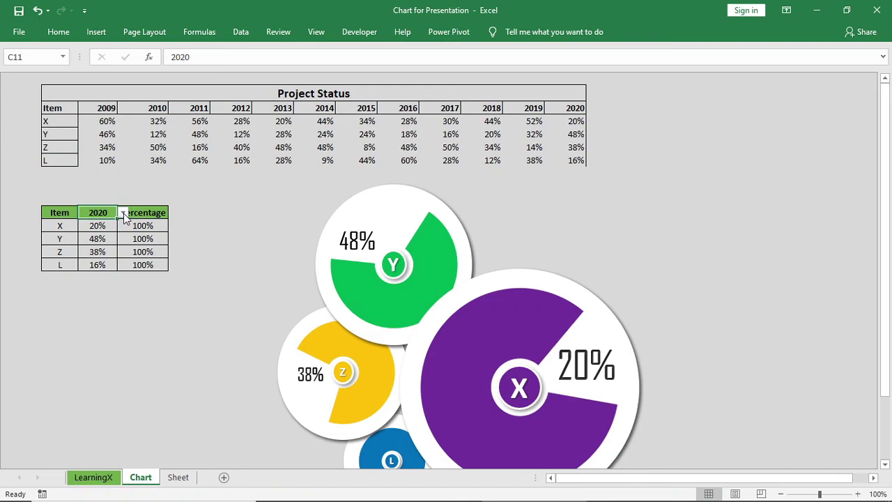
{"action": "scroll", "coordinate": [195, 190], "scroll_direction": "down", "scroll_amount": 1}
{"action": "left_click", "coordinate": [122, 170]}
{"action": "left_click", "coordinate": [101, 206]}
{"action": "left_click", "coordinate": [123, 170]}
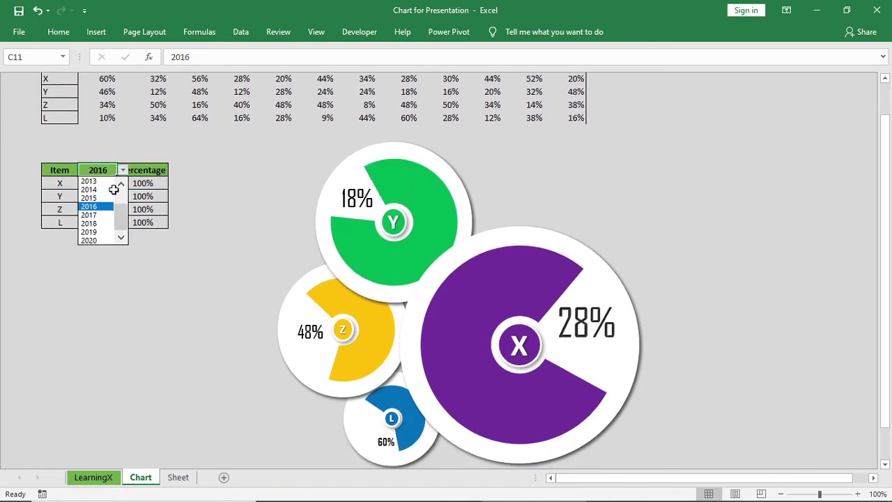